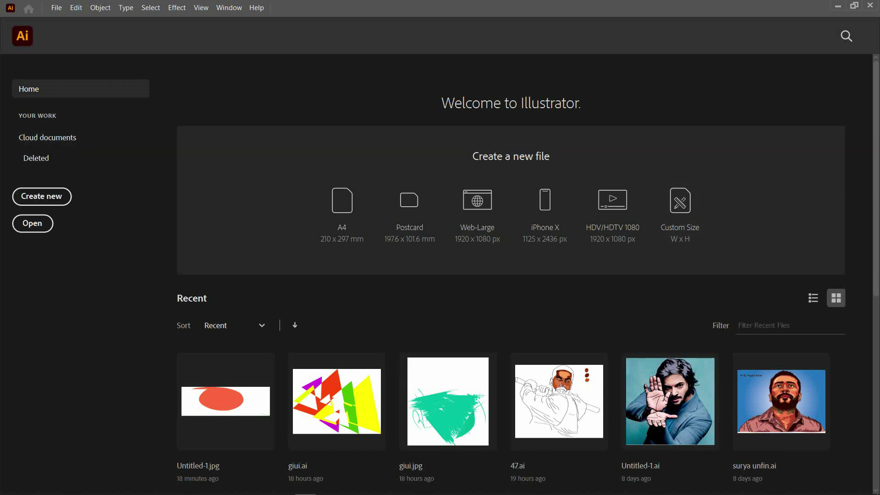
scroll(342, 213, "down", 8)
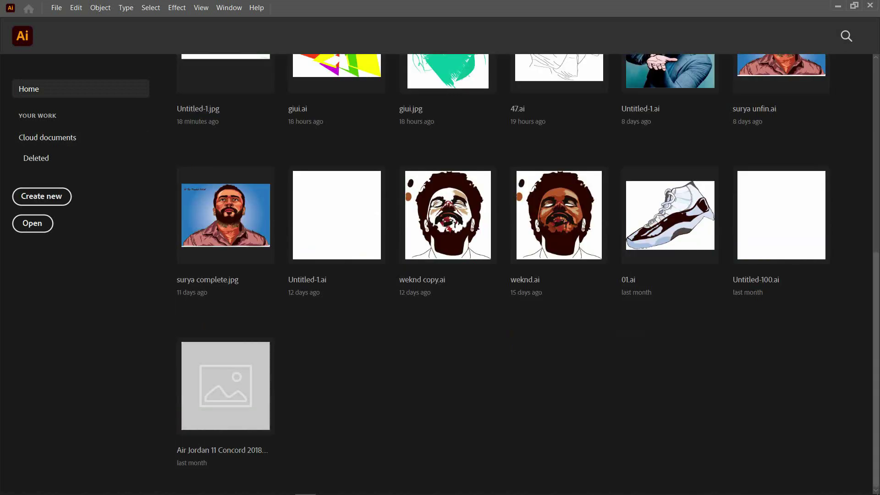
scroll(504, 275, "up", 3)
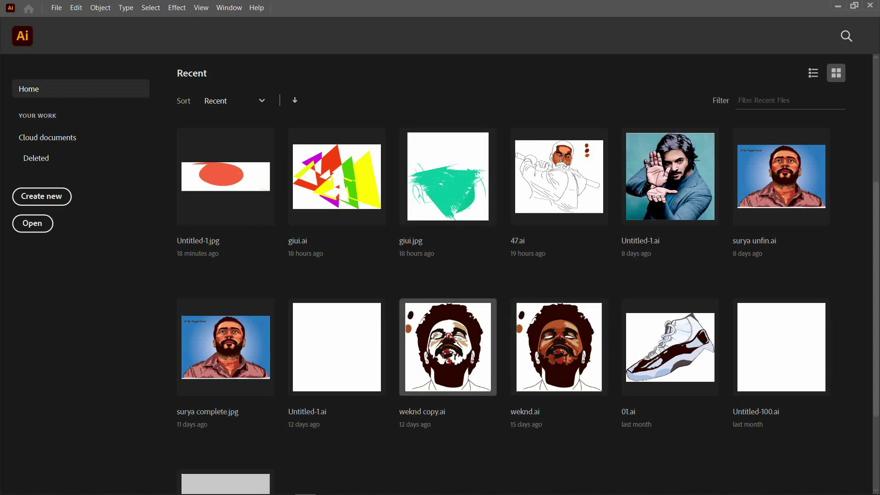
scroll(337, 347, "up", 5)
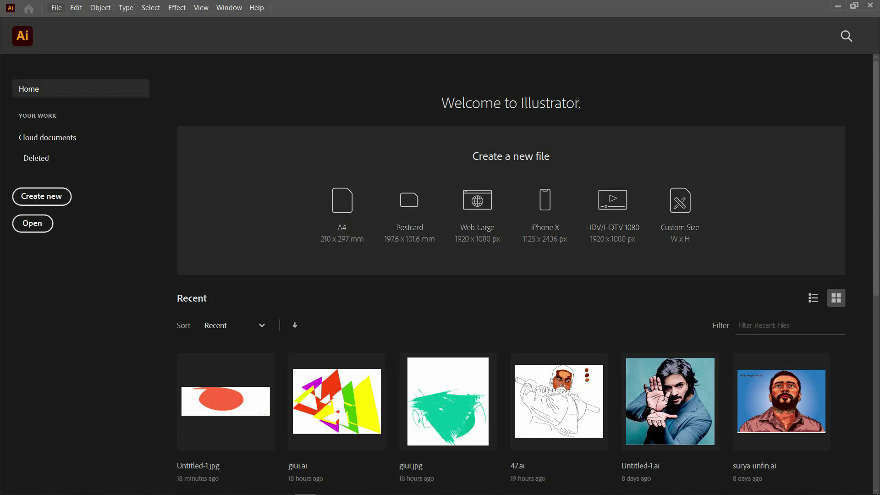
Create a new landscape A4 document of 841.89 x 595.28 pt in RGB color mode with one artboard.
left_click(56, 8)
key("Return")
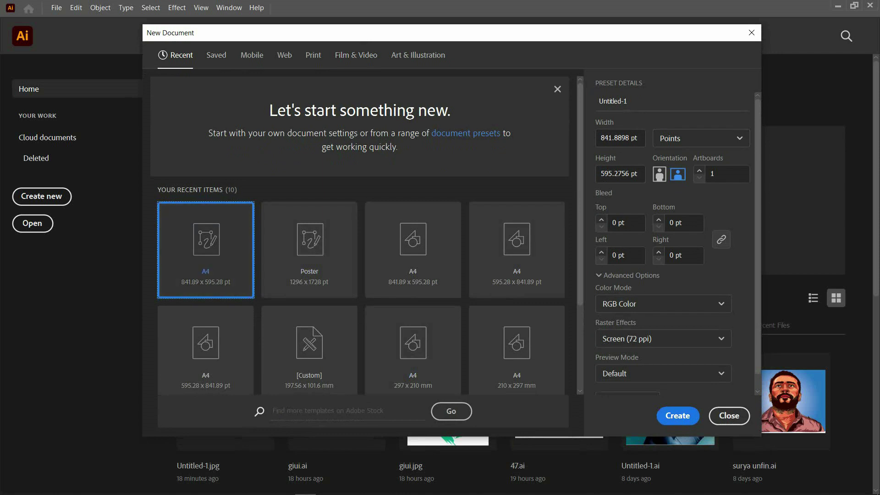
scroll(413, 294, "down", 3)
scroll(413, 294, "up", 3)
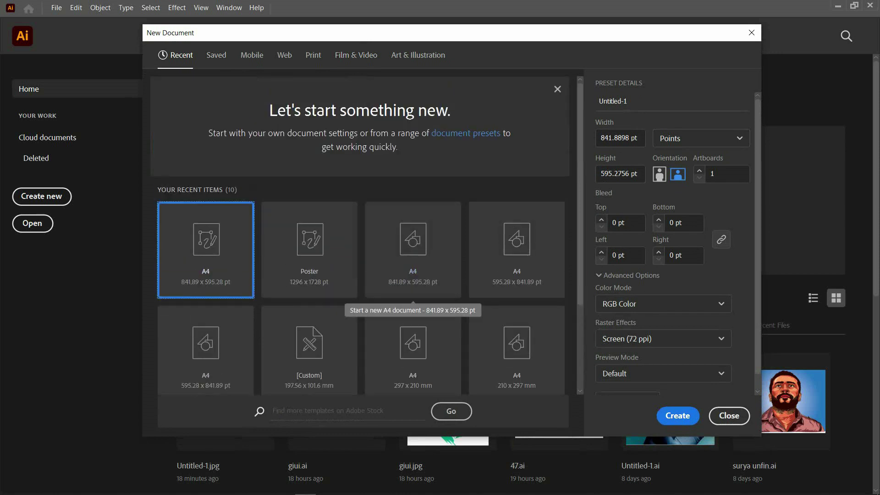
scroll(413, 293, "down", 3)
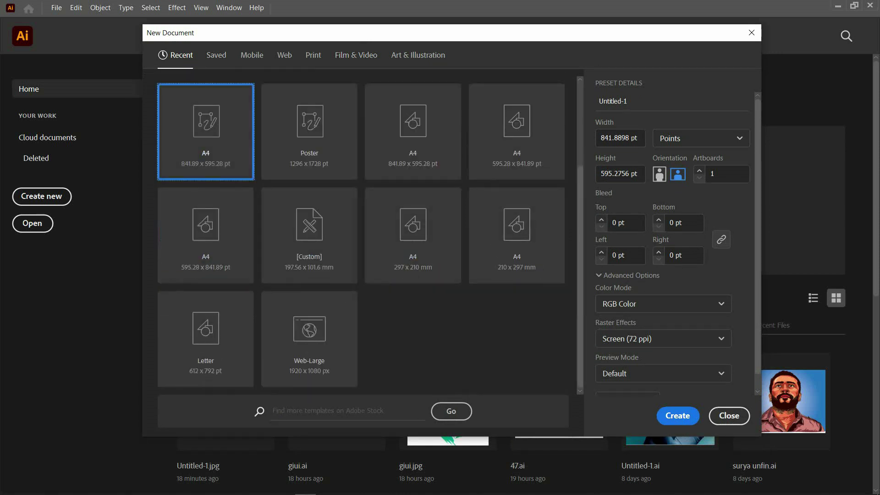
scroll(216, 137, "up", 3)
scroll(360, 239, "down", 3)
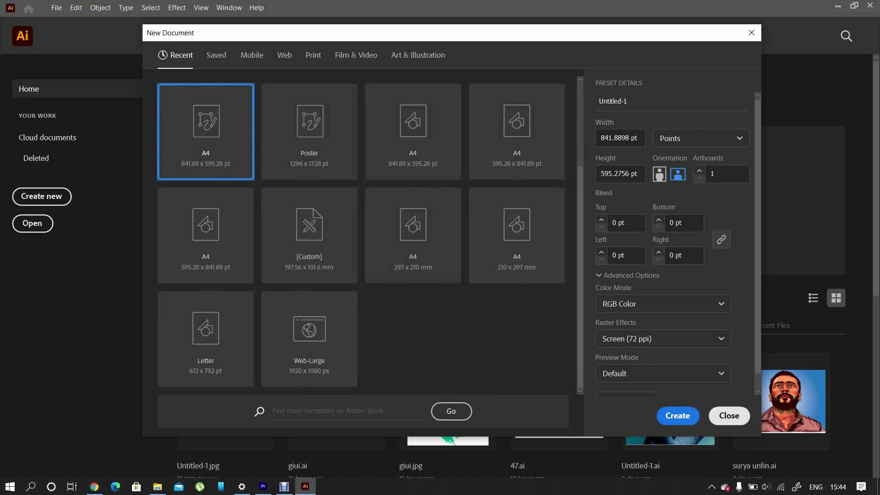
left_click(729, 416)
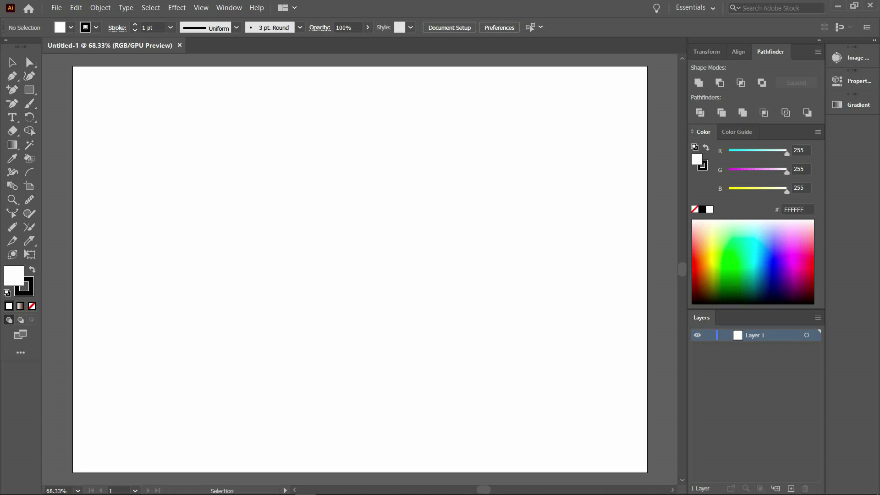
Float the Layers panel over the artboard, and hide and reopen it.
left_click_drag(702, 317, 256, 99)
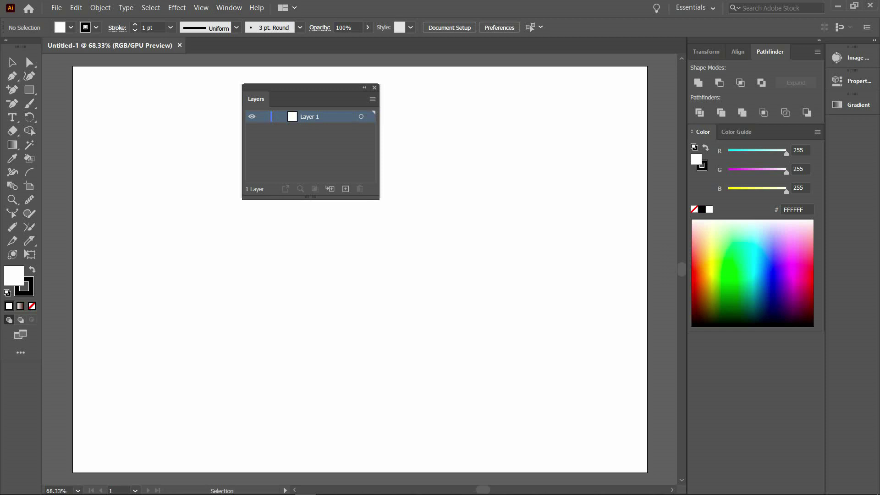
key("F7")
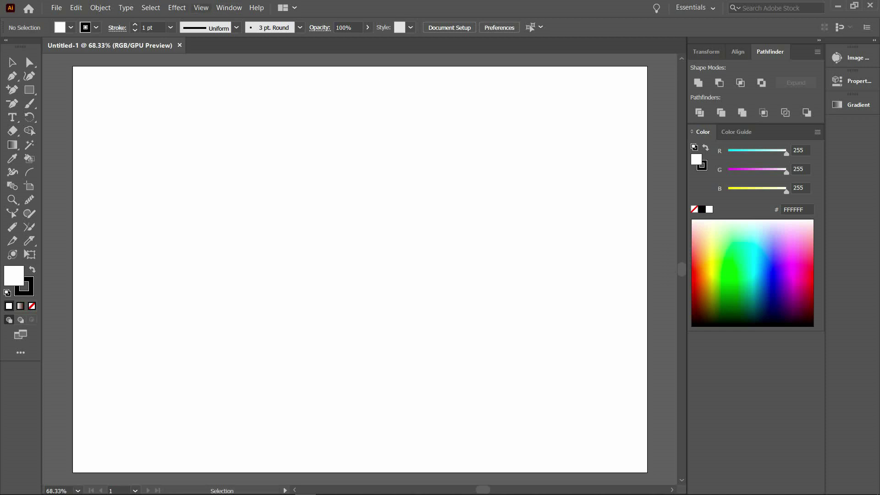
key("alt+w")
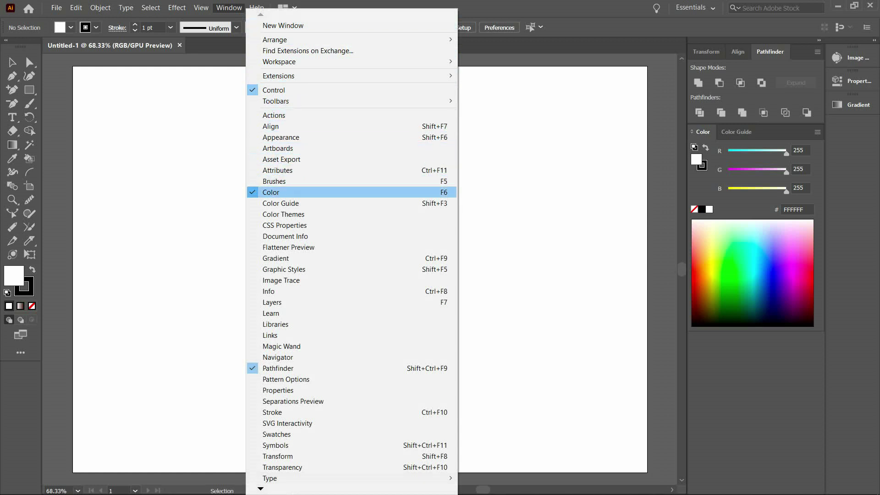
key("Up")
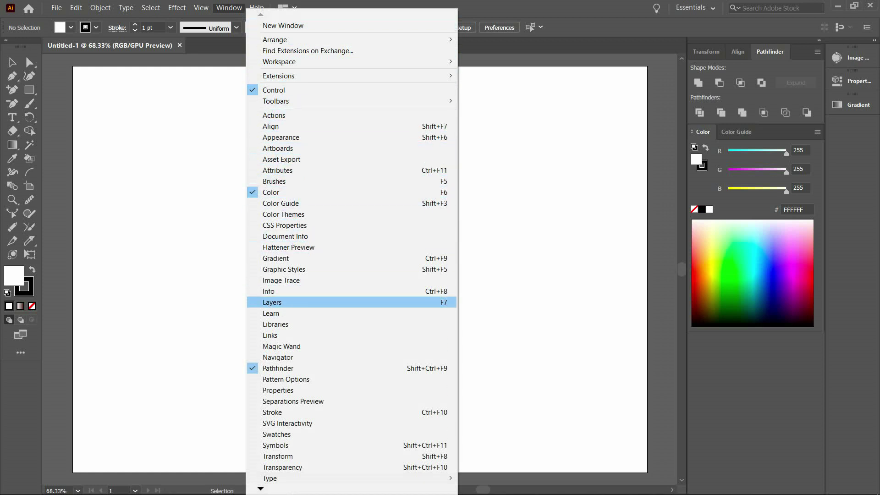
key("Return")
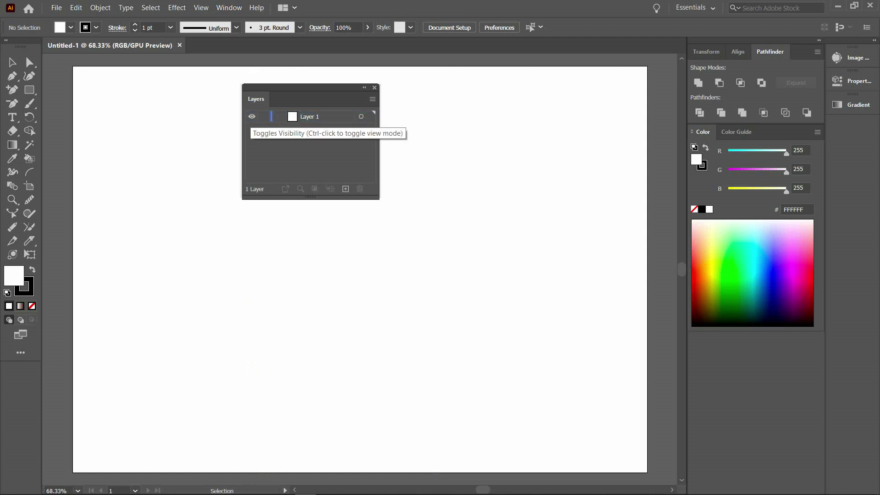
Hide and show Layer 1, and lock and unlock it.
left_click(252, 116, "ctrl")
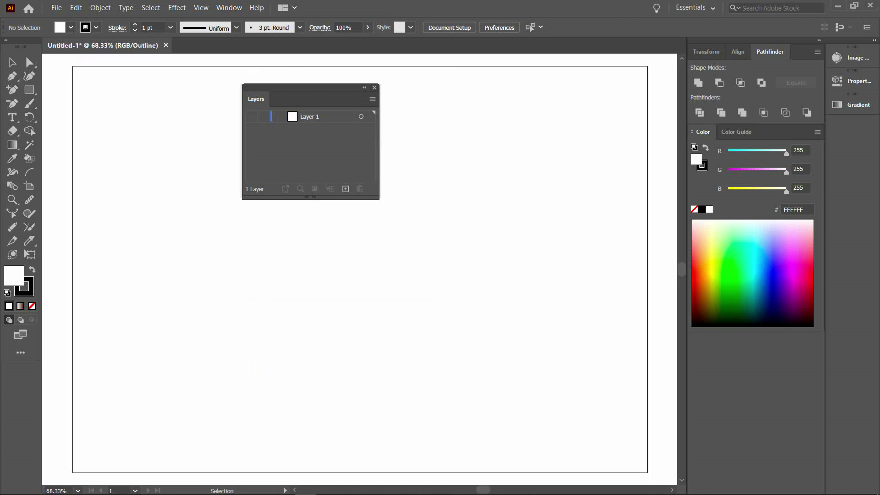
left_click(252, 117)
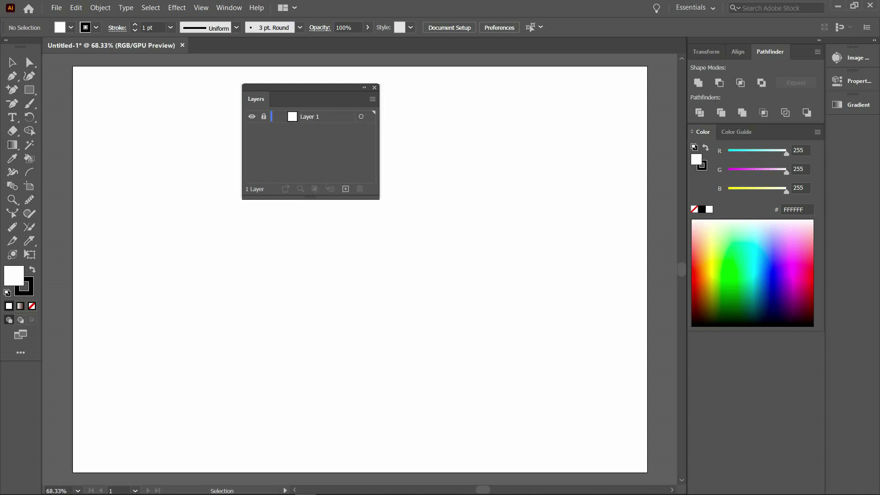
left_click(263, 116)
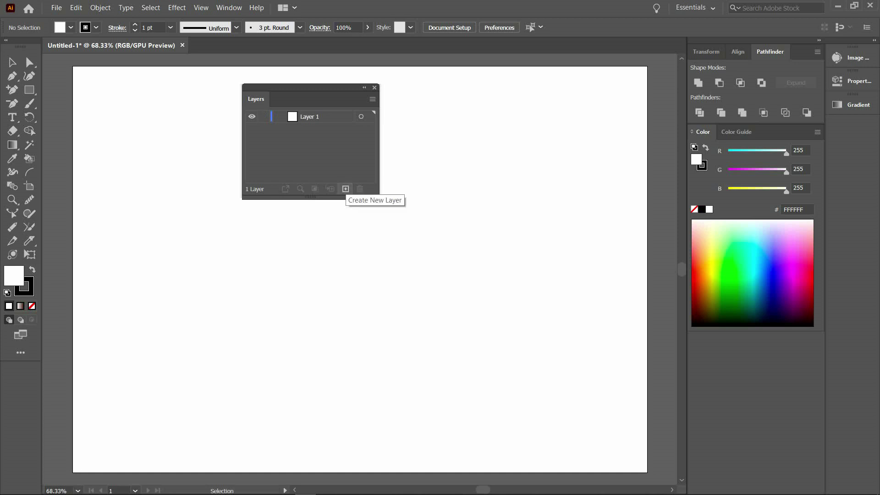
Create eleven new layers above Layer 1, up to Layer 12.
left_click(346, 189)
left_click(346, 189)
double_click(346, 189)
left_click(346, 189)
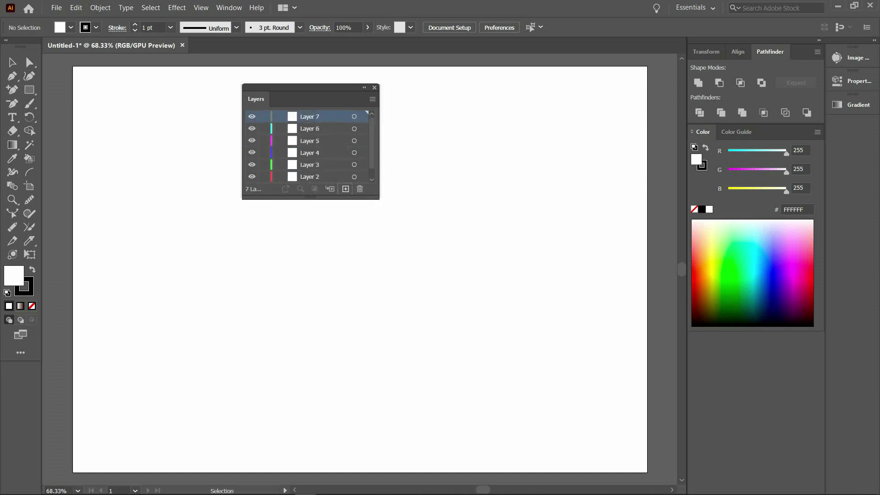
double_click(346, 189)
double_click(346, 189)
left_click(346, 189)
left_click(345, 189)
scroll(312, 147, "down", 3)
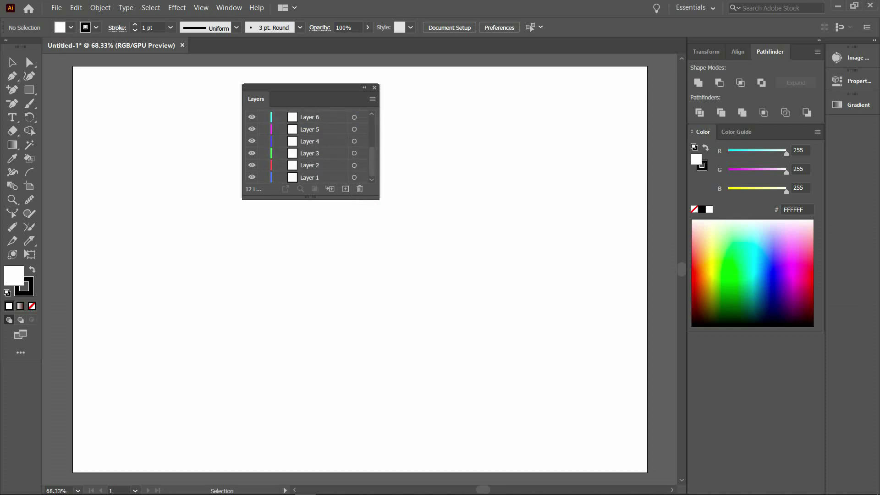
scroll(312, 147, "up", 3)
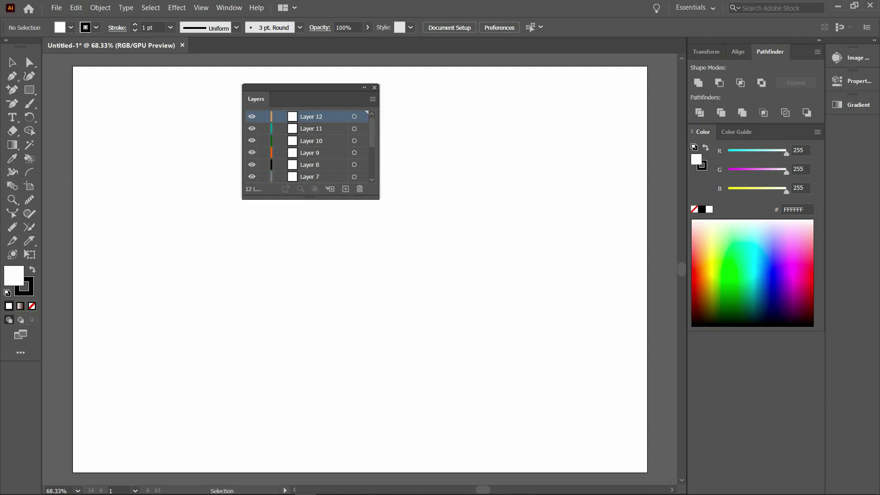
scroll(312, 147, "down", 3)
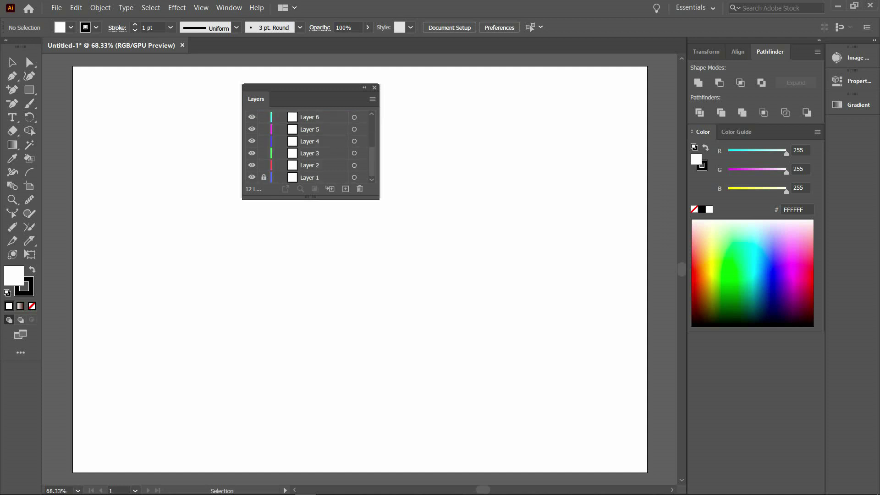
scroll(312, 146, "up", 3)
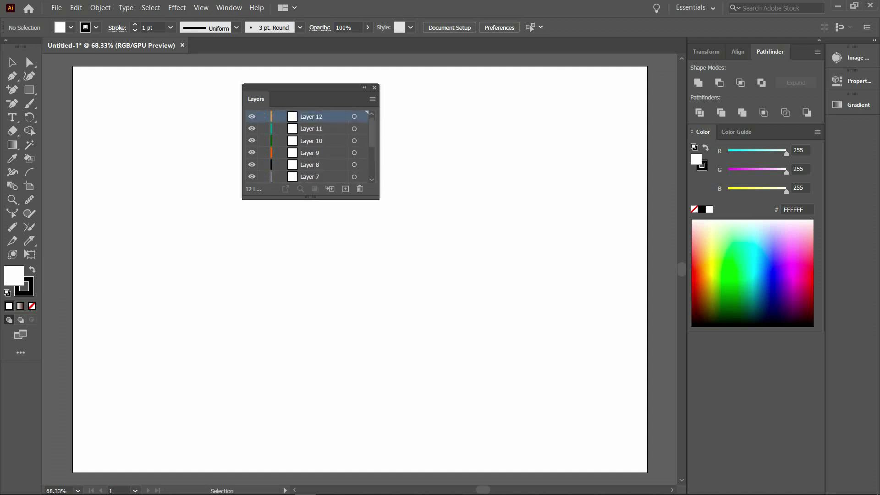
Add two nested sublayers inside Layer 4, and collapse and lock that layer.
scroll(312, 147, "down", 3)
left_click(321, 141)
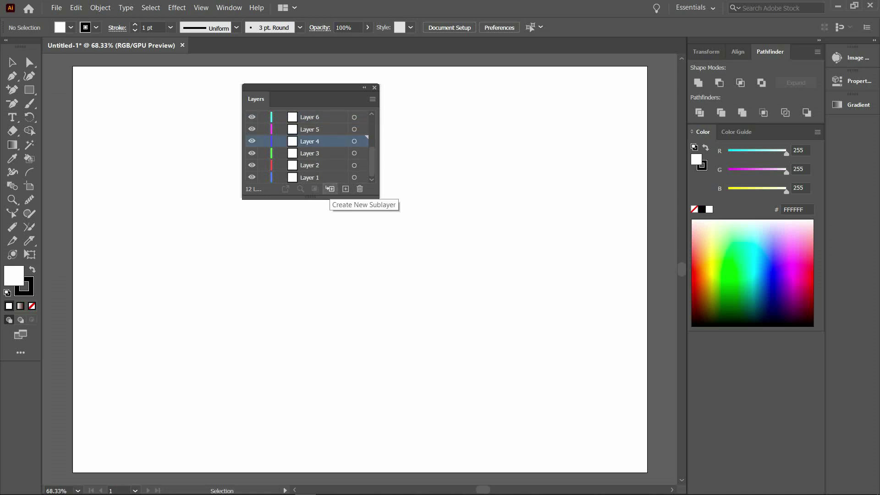
left_click(330, 189)
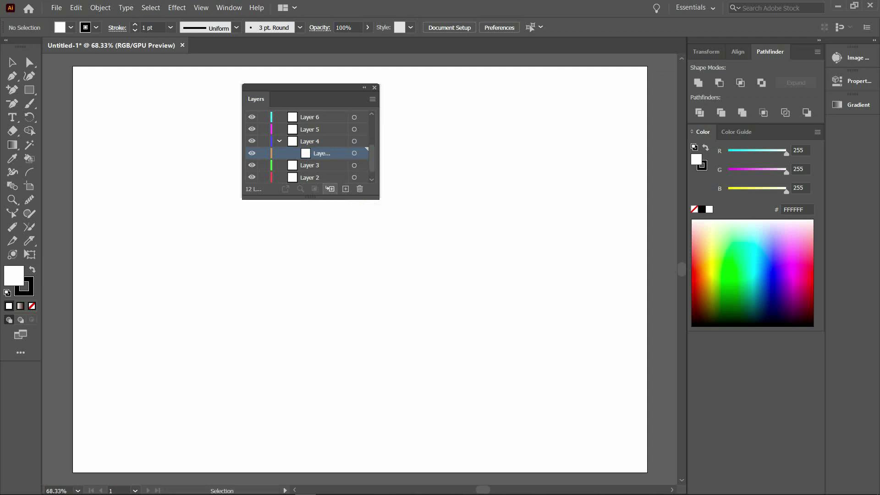
left_click(330, 189)
scroll(316, 153, "down", 2)
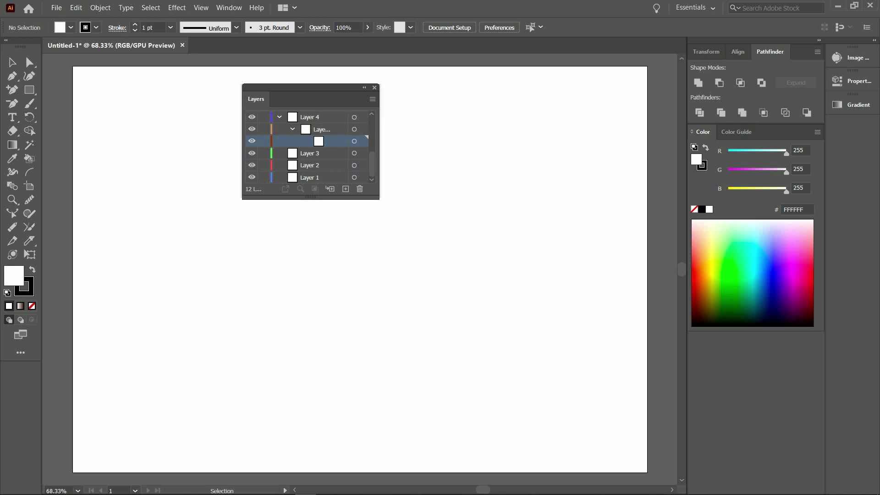
left_click(279, 117)
left_click(264, 141)
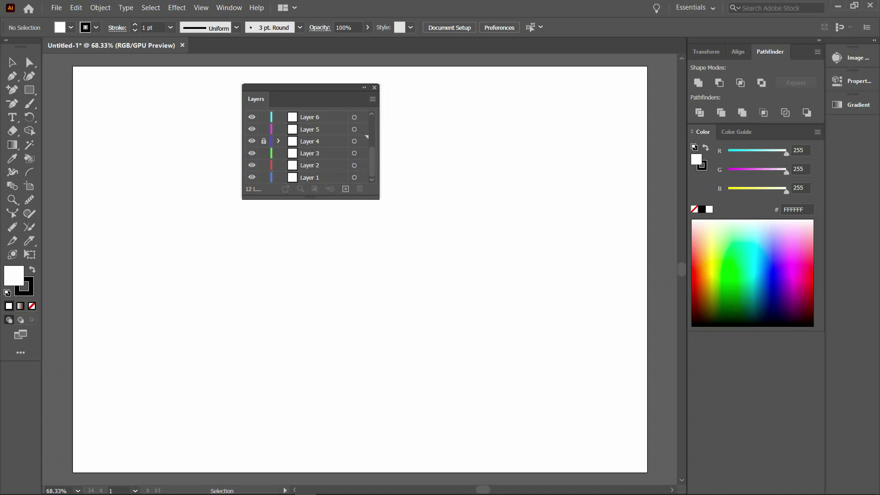
Select Layer 12 and dock the Layers panel back beneath the Color panel.
scroll(312, 146, "up", 2)
scroll(311, 147, "down", 2)
scroll(312, 146, "up", 2)
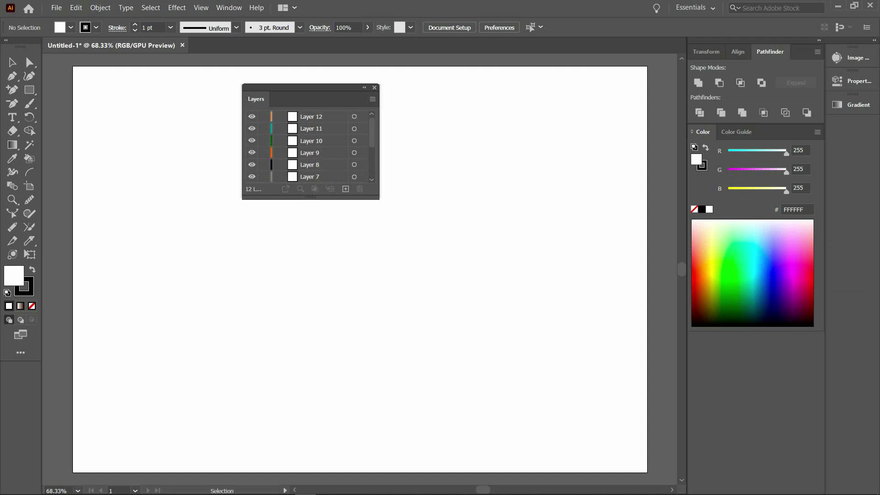
left_click(325, 116)
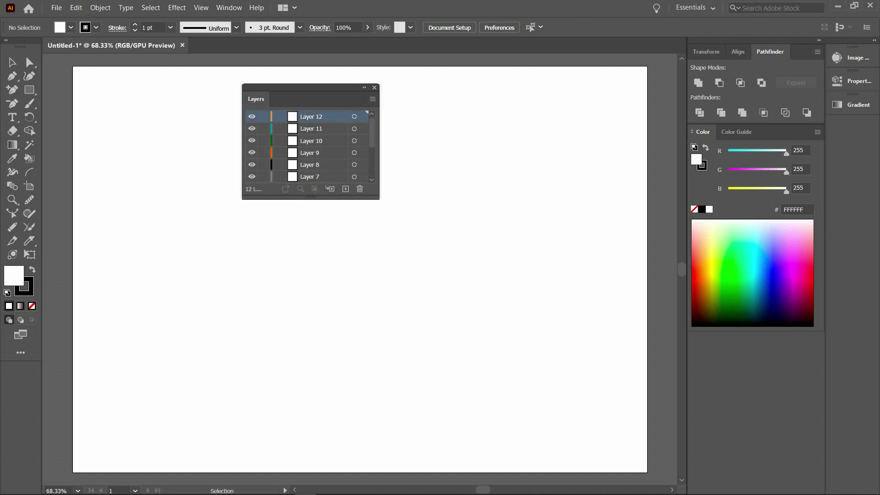
left_click_drag(275, 87, 729, 337)
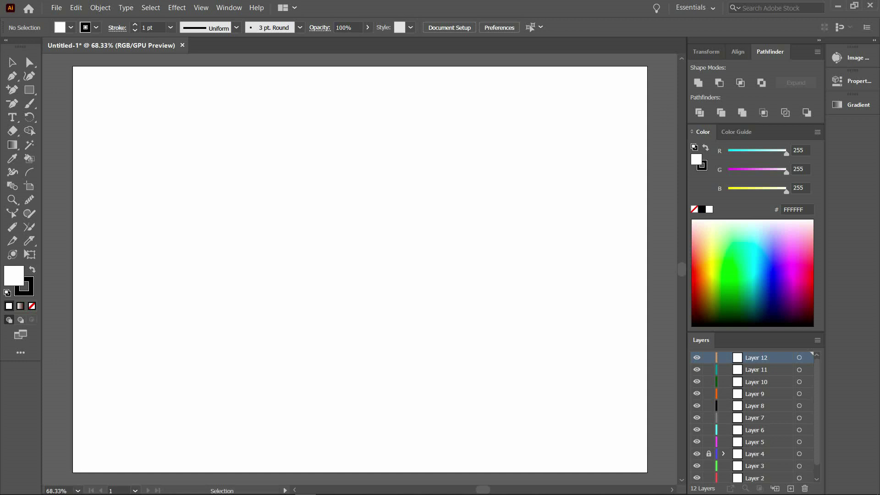
Look over the empty artboard vertically, from its upper edge to its lower edge and back.
scroll(360, 269, "down", 5)
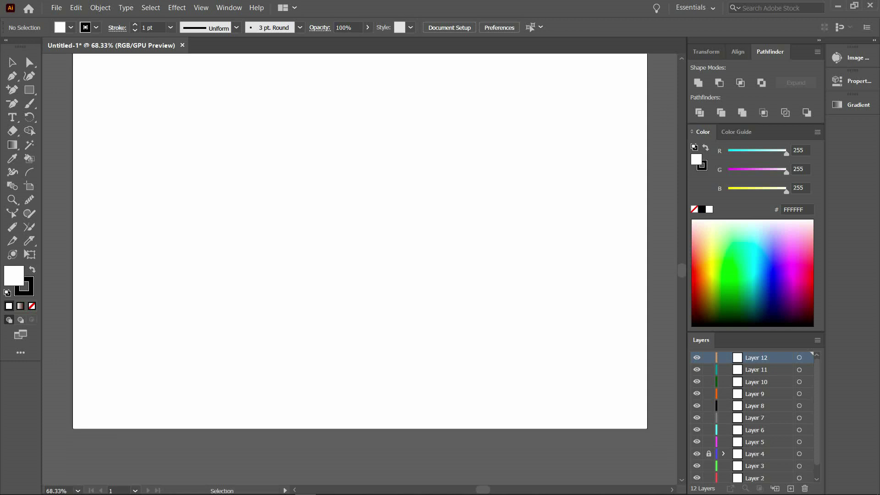
scroll(360, 269, "up", 6)
scroll(360, 269, "down", 4)
scroll(360, 268, "up", 1)
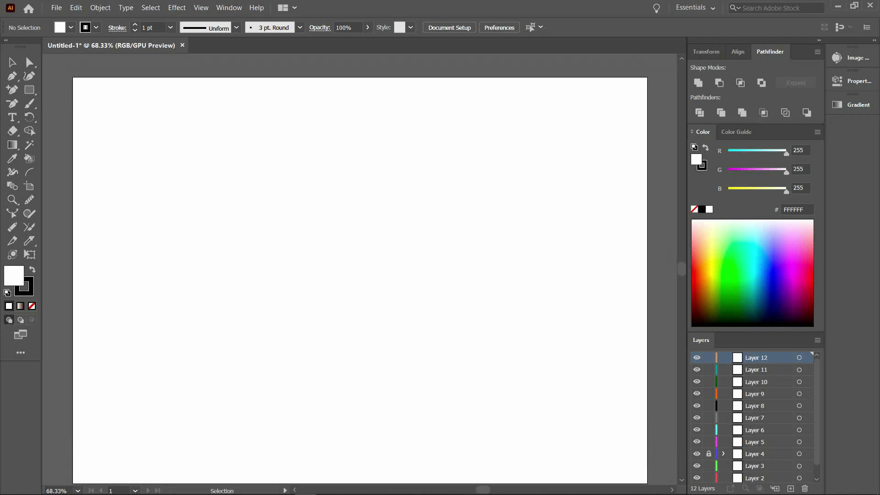
scroll(360, 269, "down", 5)
scroll(359, 269, "up", 5)
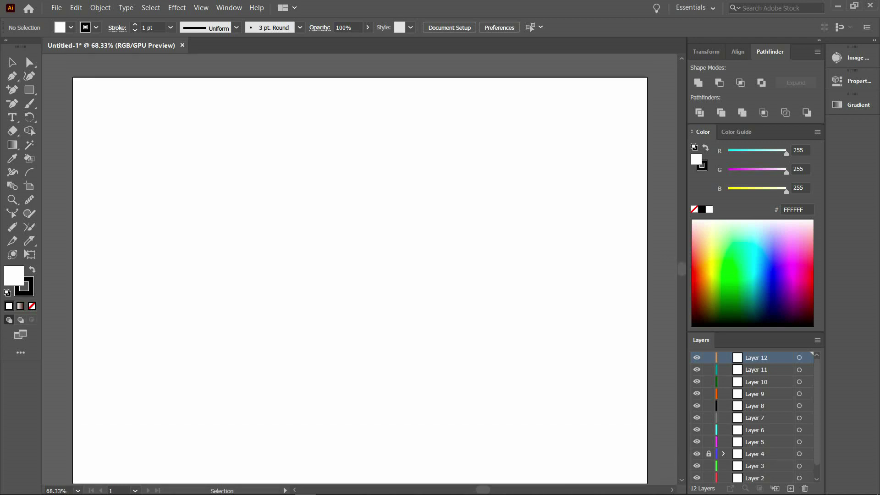
scroll(360, 269, "down", 6)
scroll(359, 269, "up", 6)
scroll(360, 269, "down", 5)
scroll(360, 269, "up", 3)
scroll(360, 268, "up", 2)
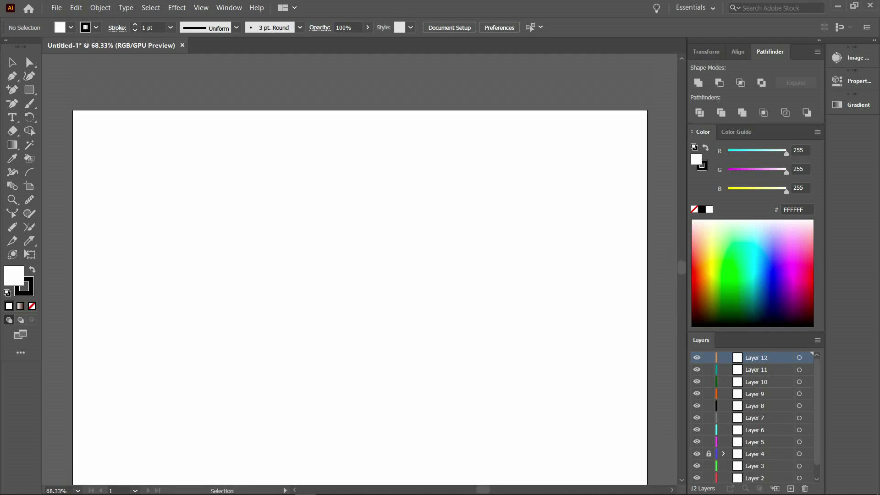
scroll(360, 268, "down", 1)
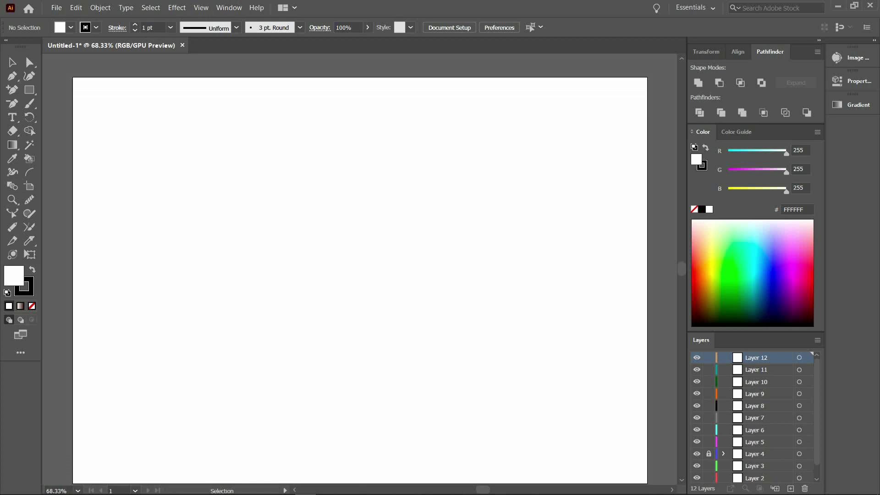
Zoom in on the artboard to 150%, and zoom out to 50% to view it whole.
key("ctrl+equal")
key("ctrl+equal")
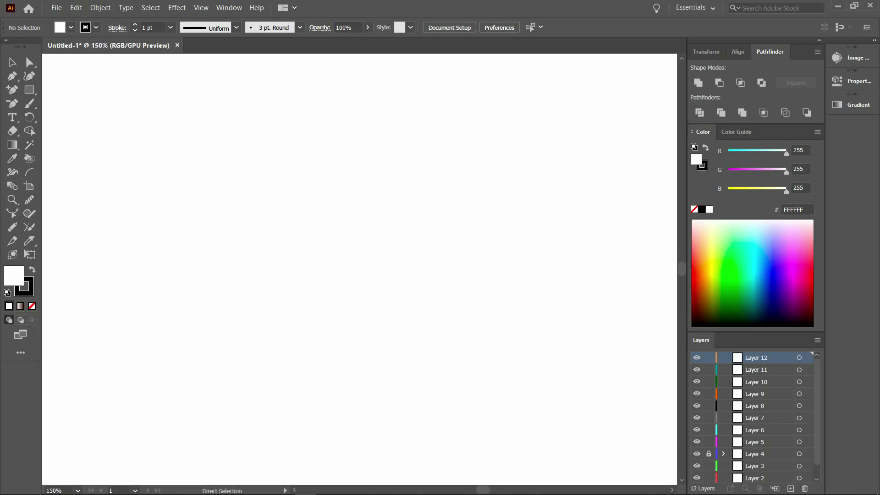
key("ctrl+minus")
key("ctrl+minus")
key("ctrl+minus")
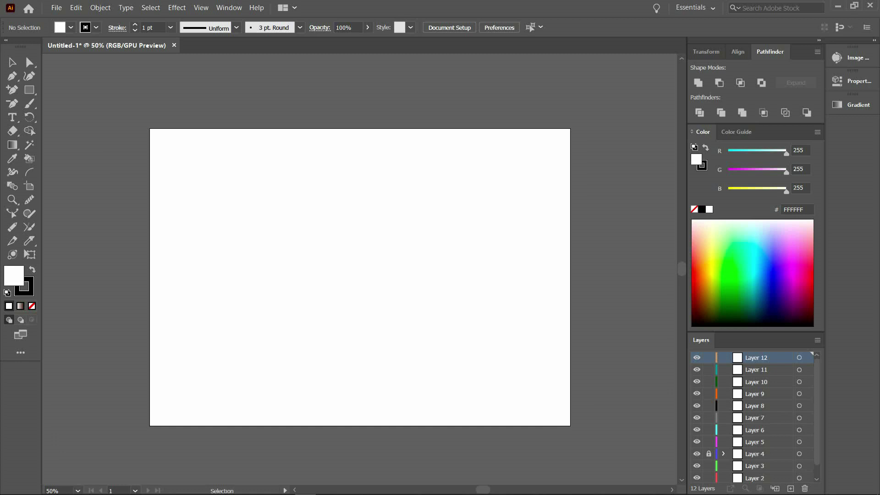
Draw a closed four-sided shape in the artboard's upper-left area with the Pen tool and swap its fill and stroke for a black fill.
key("h")
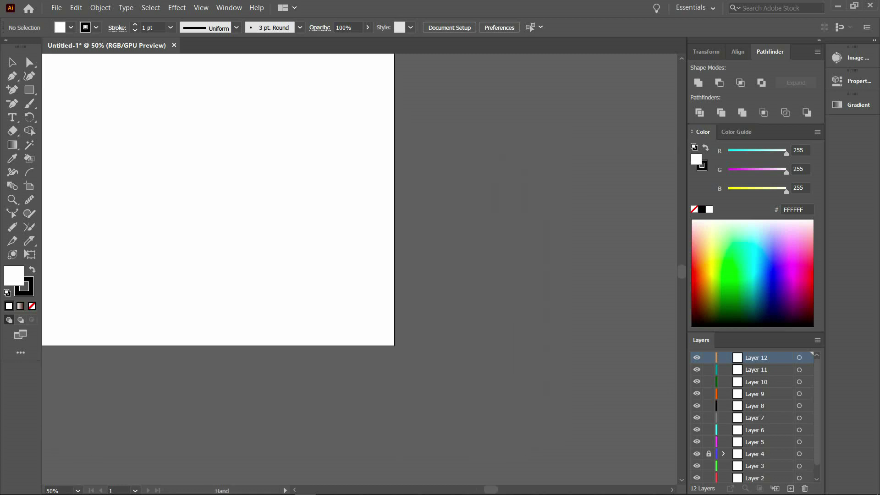
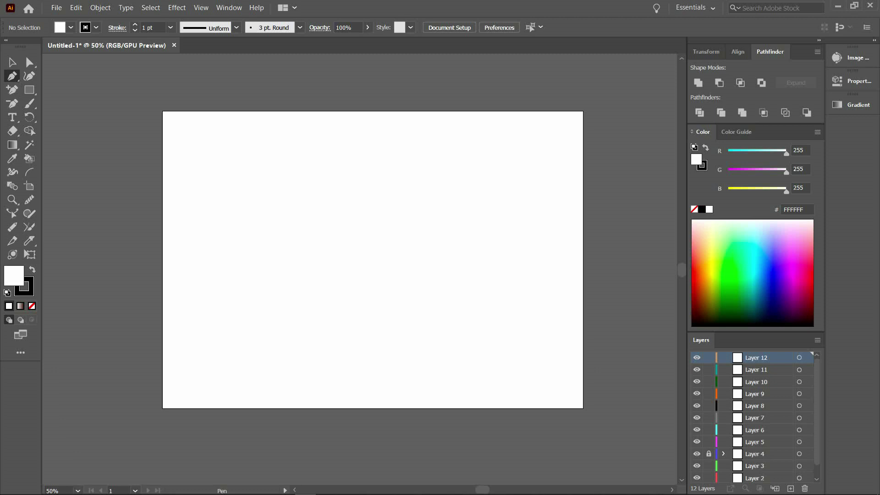
left_click(200, 186)
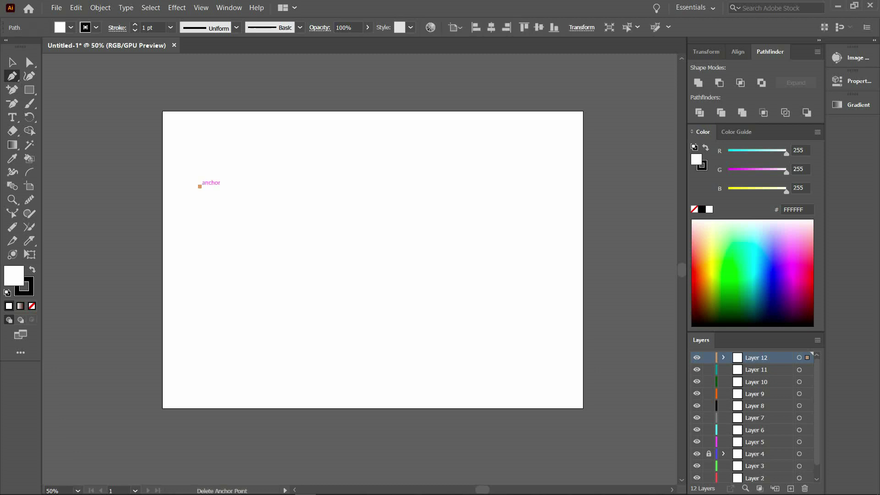
left_click(389, 182)
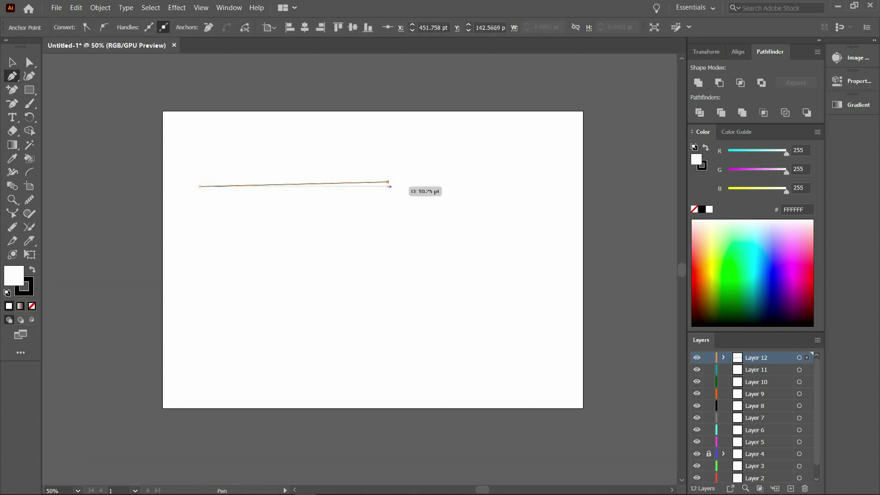
left_click(393, 267)
left_click(393, 267)
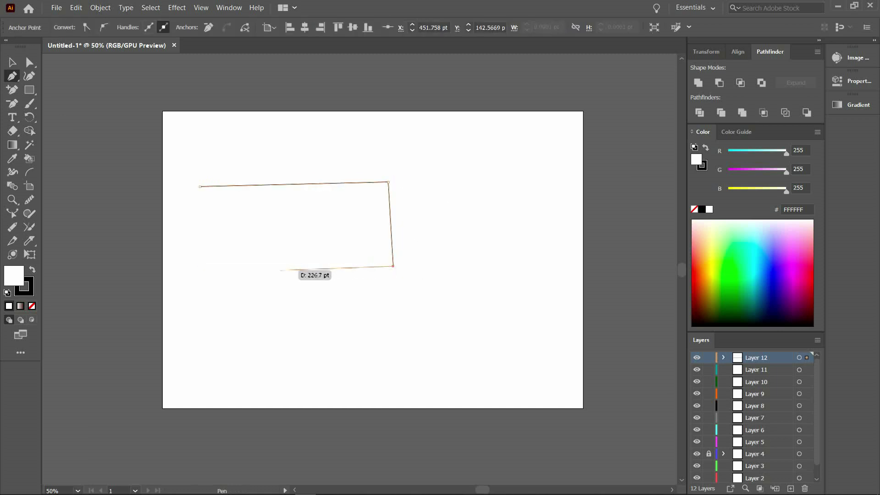
left_click(203, 266)
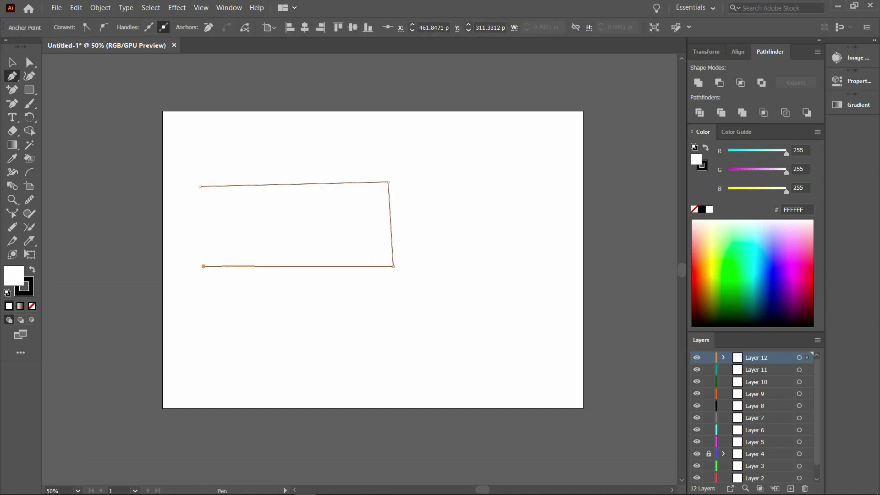
left_click(199, 186)
key("shift+x")
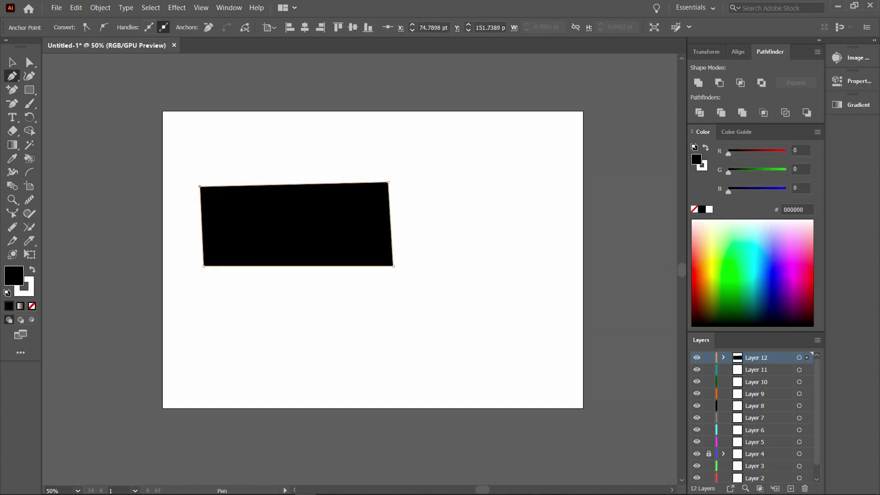
Undo the last edits of the four-sided shape and delete its remaining line to clear the artboard.
key("v")
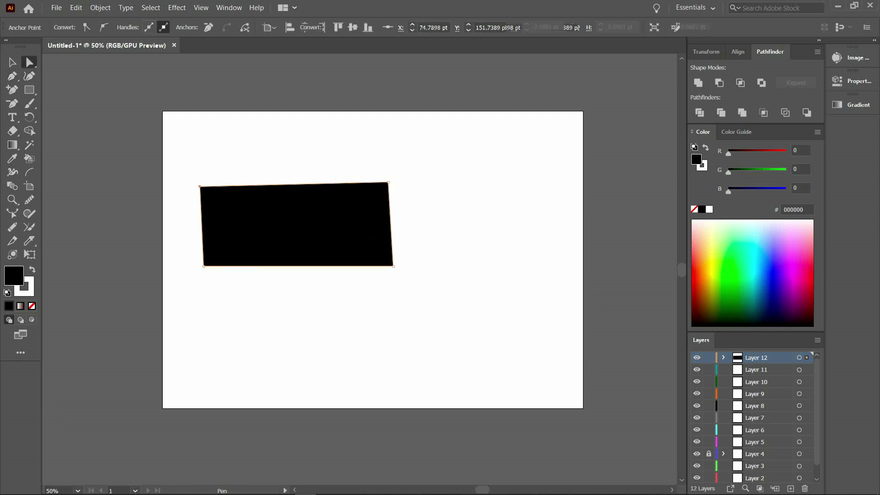
key("shift+x")
key("ctrl+z")
key("ctrl+z")
key("ctrl+z")
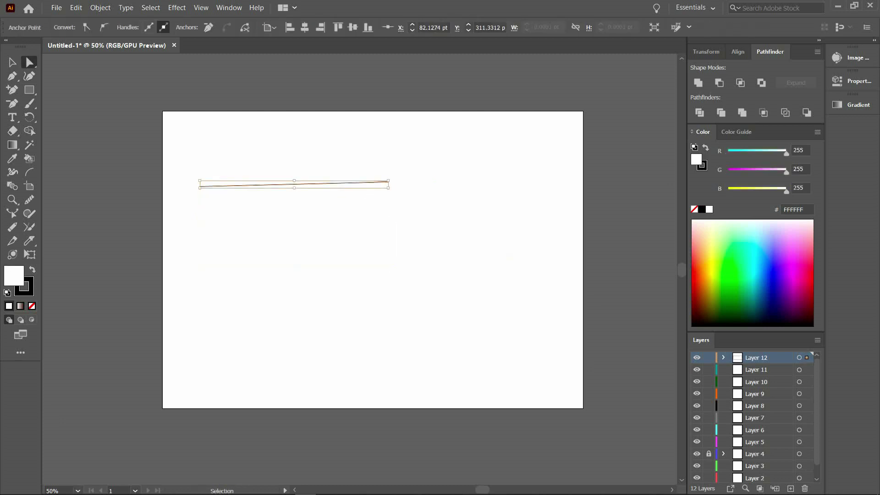
key("Delete")
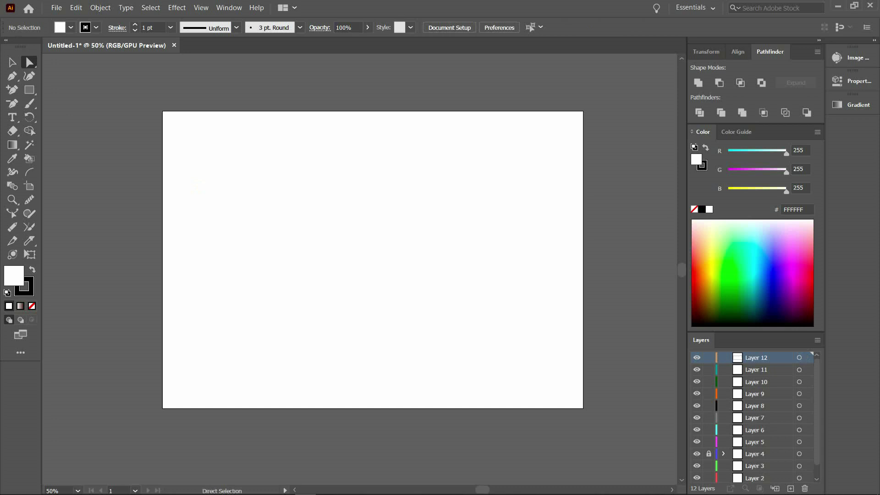
key("ctrl")
key("ctrl+z")
key("n")
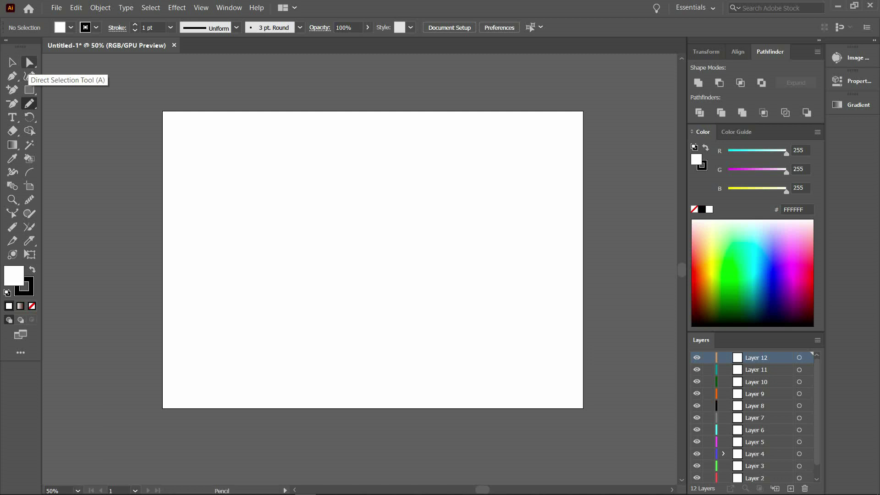
left_click(29, 63)
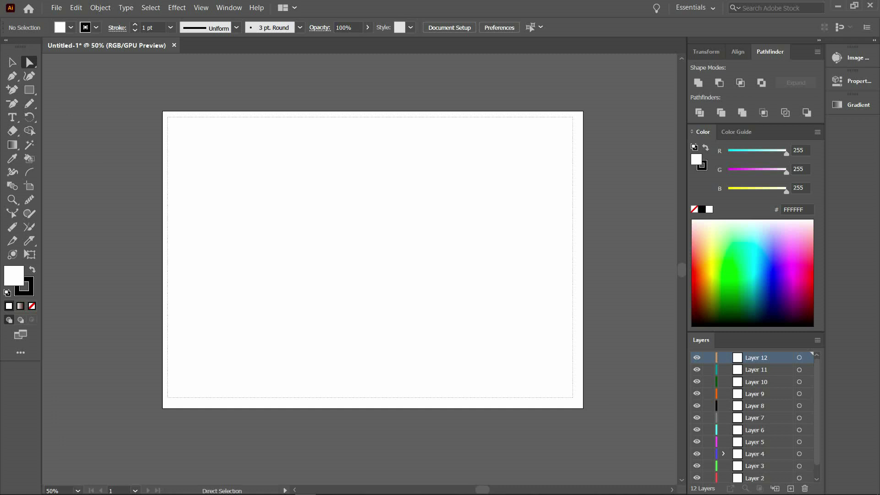
left_click_drag(572, 397, 580, 401)
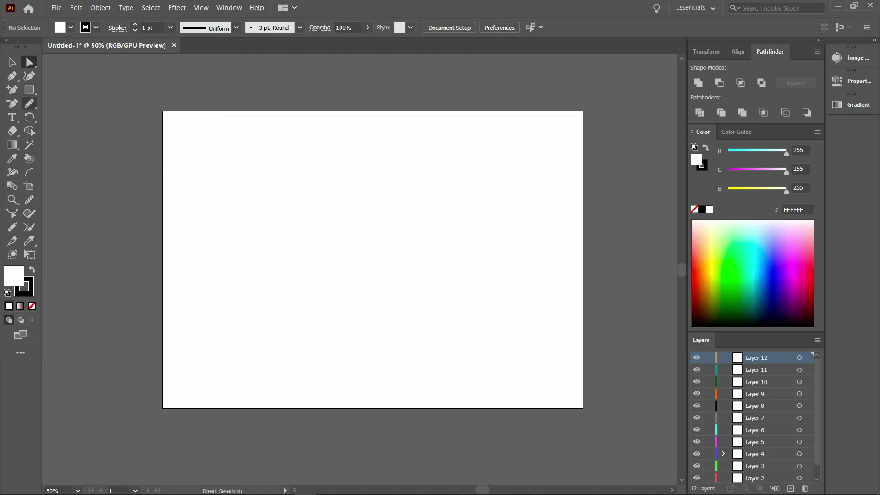
Draw a closed, irregular five-sided shape on the artboard with the Pen tool and swap fill and stroke for a black fill.
key("p")
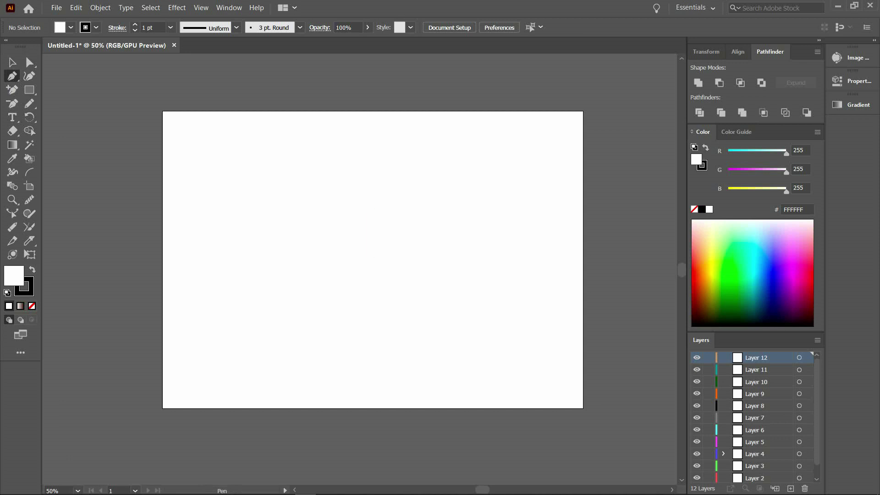
left_click(262, 220)
left_click(333, 190)
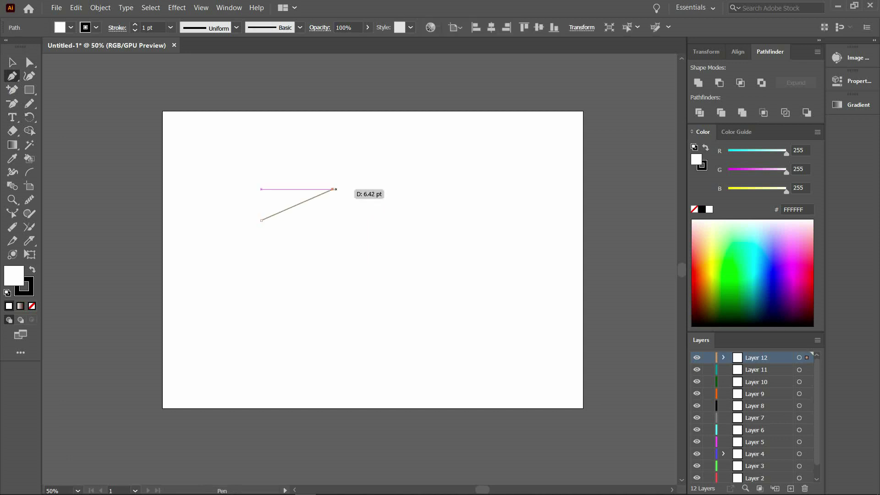
left_click(414, 233)
left_click(344, 294)
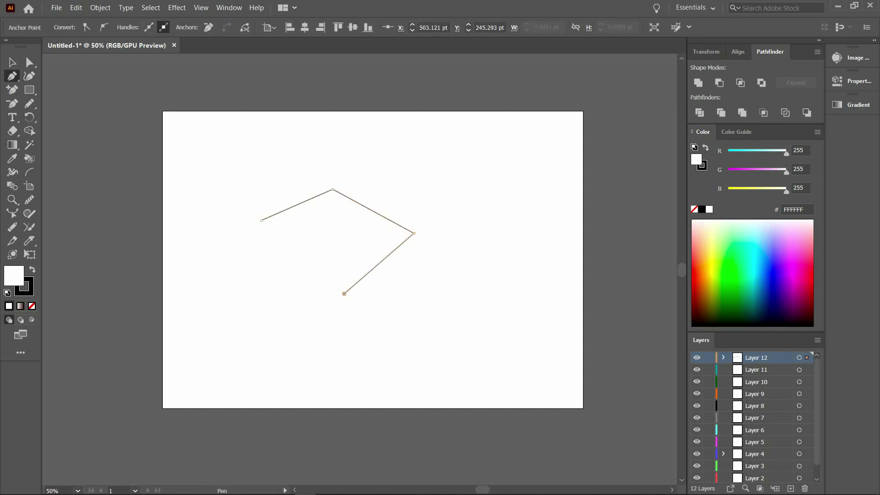
left_click(223, 278)
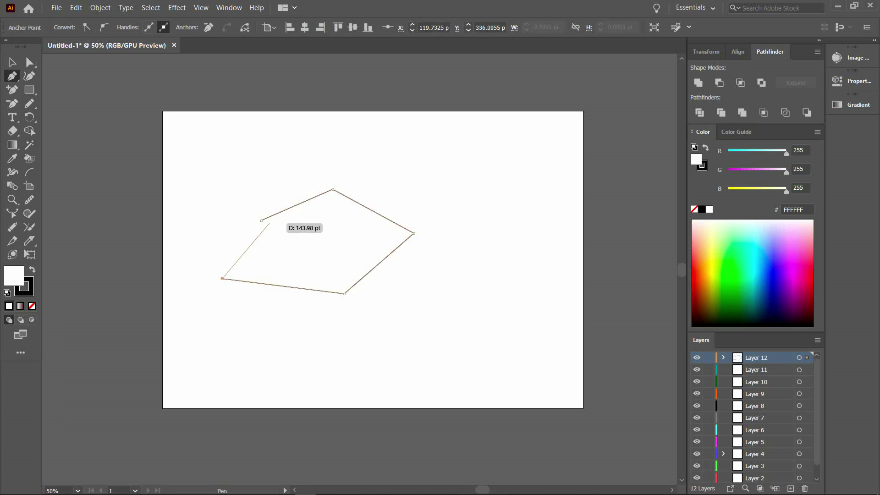
left_click(261, 220)
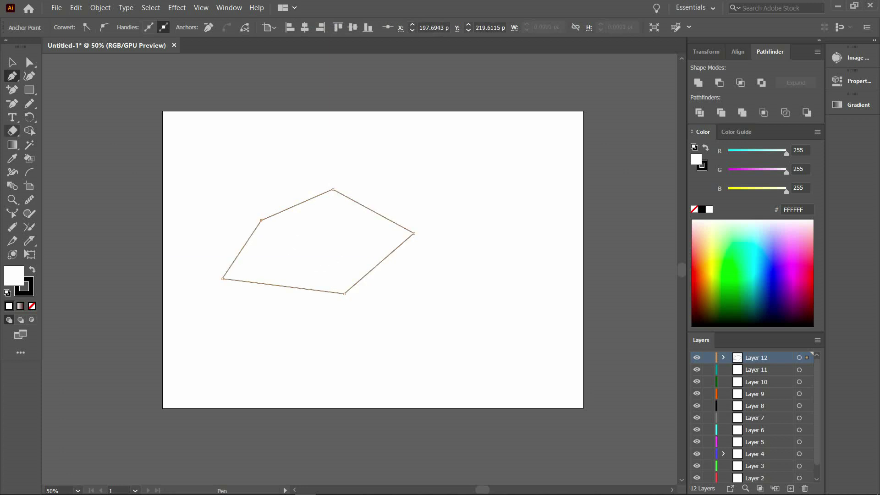
key("shift+x")
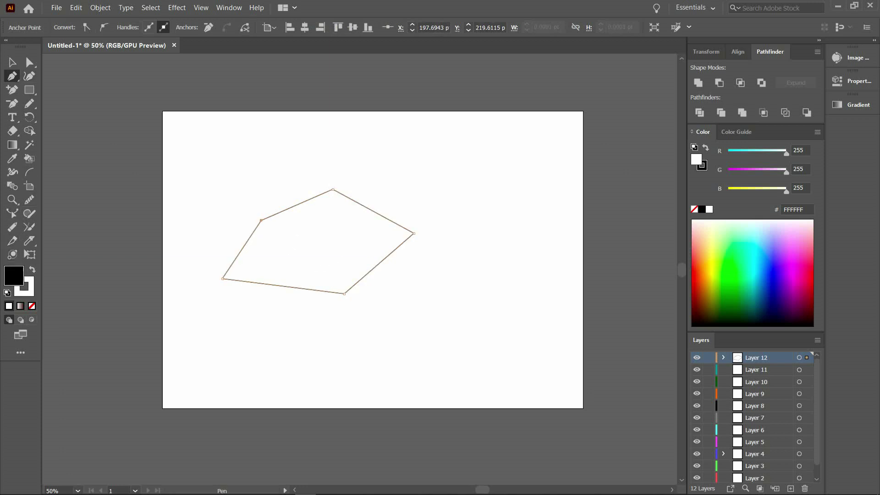
Move the black five-sided shape slightly up and to the right using the Direct Selection tool.
left_click(30, 63)
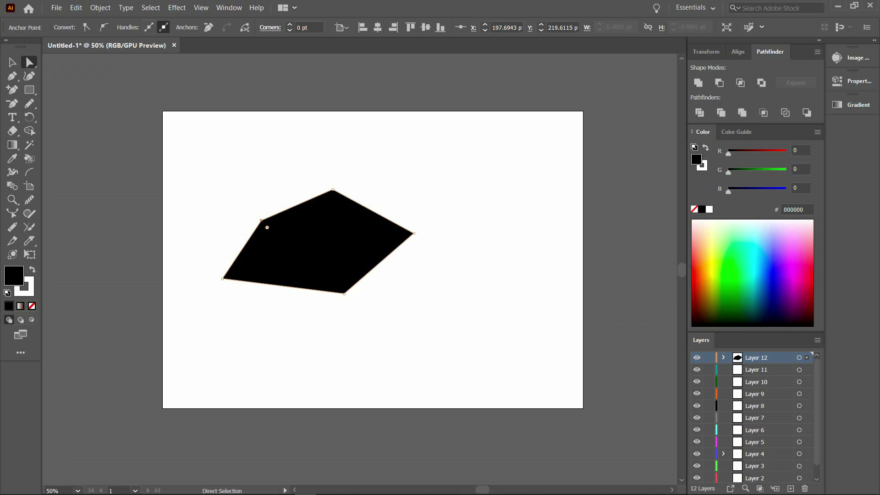
left_click_drag(267, 228, 342, 200)
left_click_drag(408, 203, 338, 211)
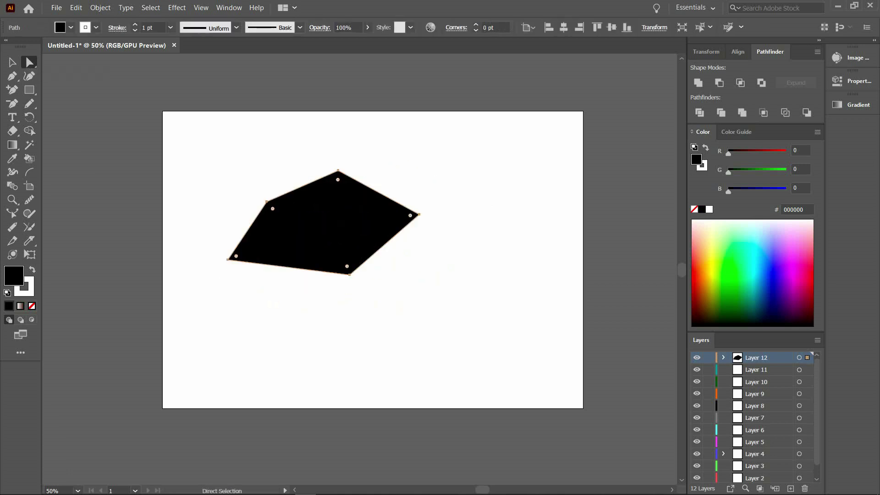
Round the shape's corners strongly using the live corner widgets, and bring them back to sharp 0 pt corners.
left_click(338, 171)
mouse_move(338, 180)
left_mouse_down()
mouse_move(337, 211)
mouse_move(338, 179)
left_mouse_up()
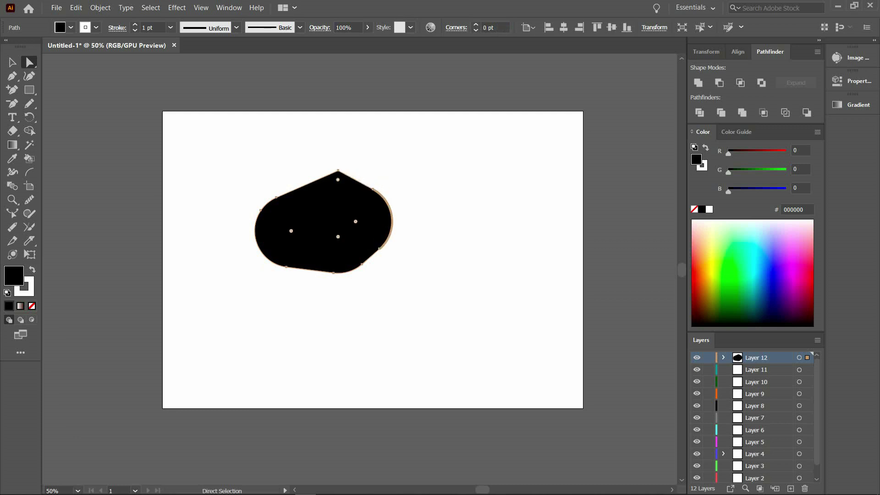
left_click_drag(356, 222, 463, 229)
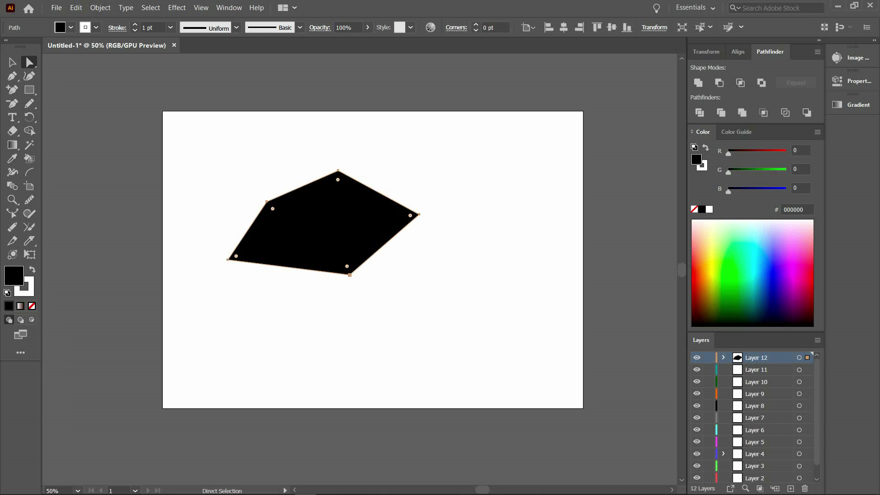
Move the shape higher, and reshape it by shifting its bottom edge down-right, its lower-left anchor down-left and its left edge outward.
left_click_drag(347, 232, 338, 196)
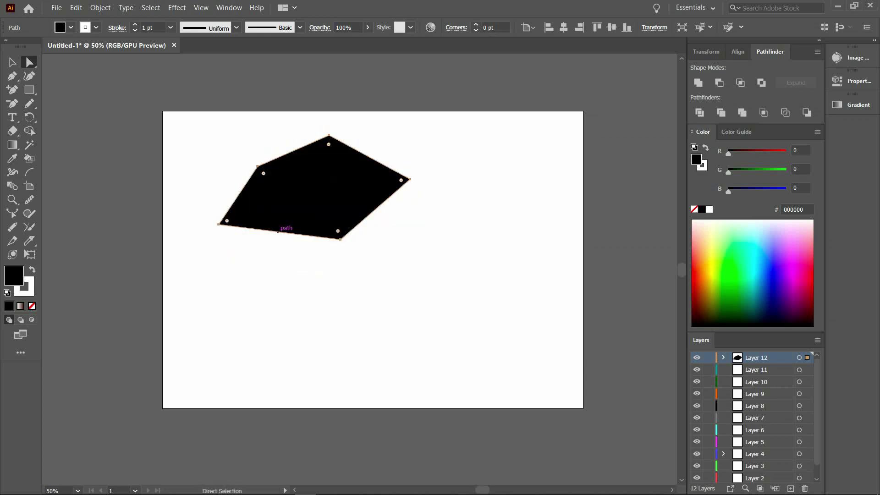
mouse_move(278, 233)
left_mouse_down()
mouse_move(275, 257)
mouse_move(278, 241)
mouse_move(298, 241)
mouse_move(283, 246)
left_mouse_up()
left_click(223, 238)
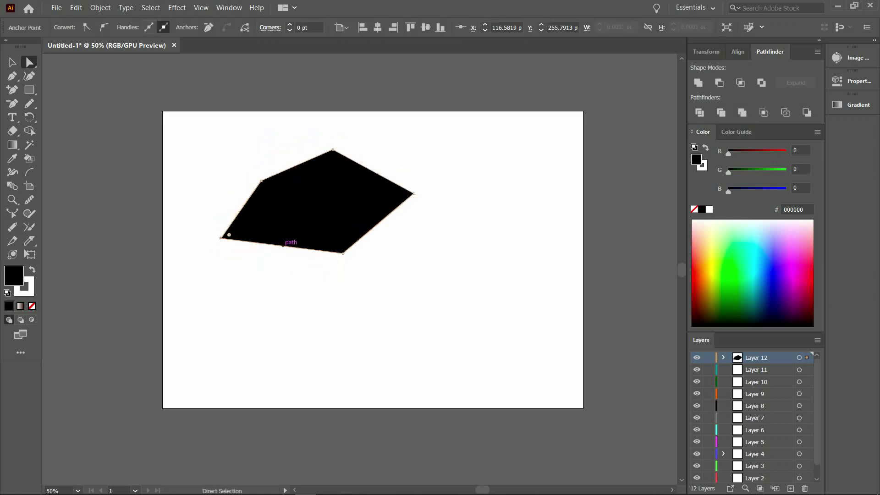
left_click_drag(283, 247, 425, 298)
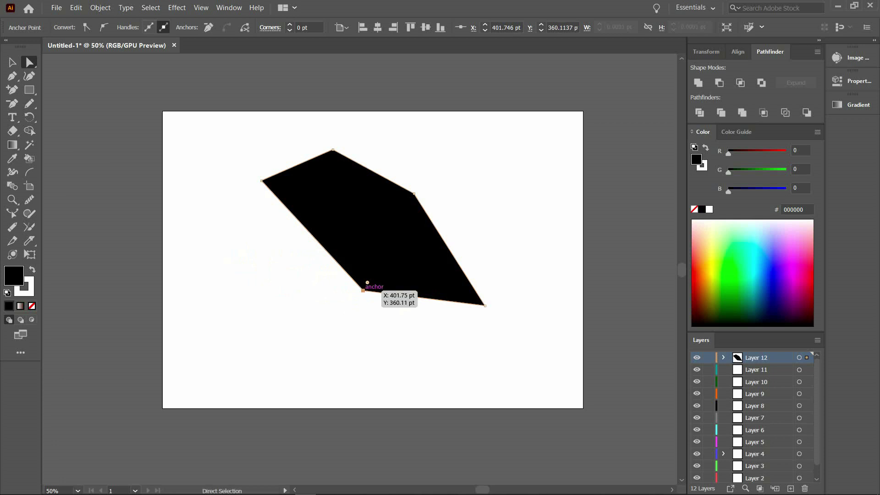
left_click_drag(363, 290, 237, 361)
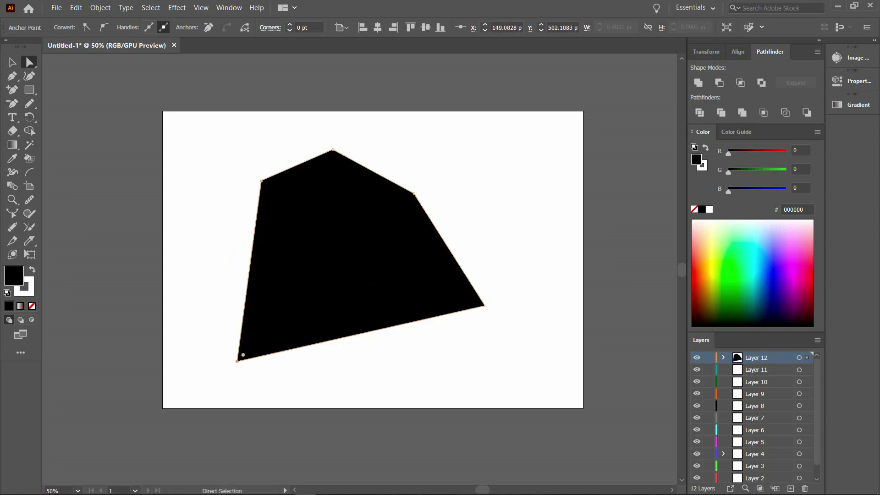
left_click_drag(252, 241, 198, 248)
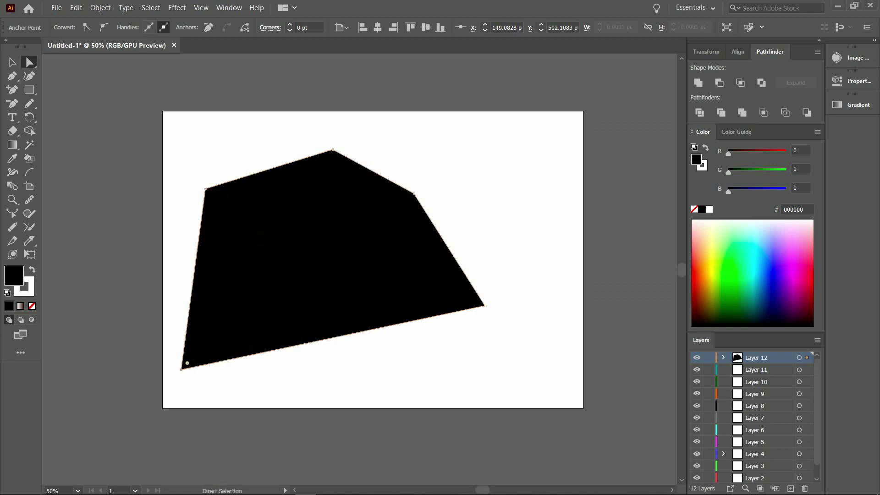
Move the whole reshaped polygon slightly up and right, and delete it with all its anchor points selected.
key("ctrl+shift+a")
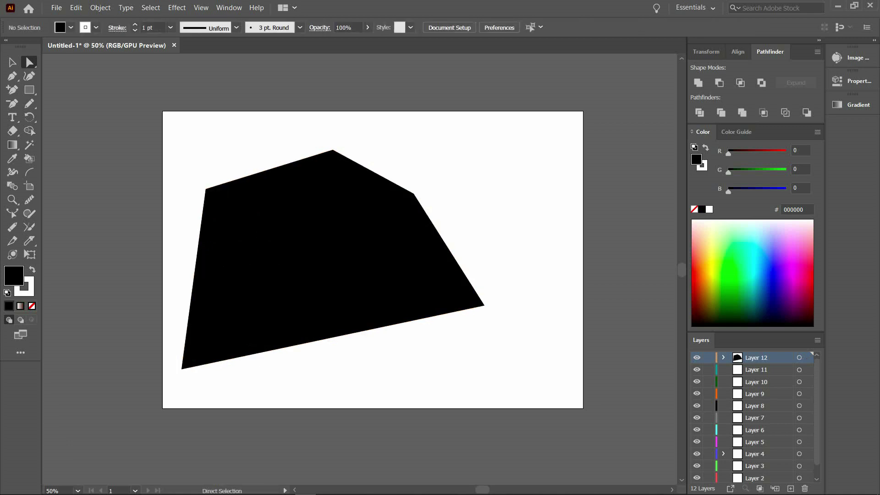
left_click_drag(338, 237, 373, 247)
key("ctrl+shift+a")
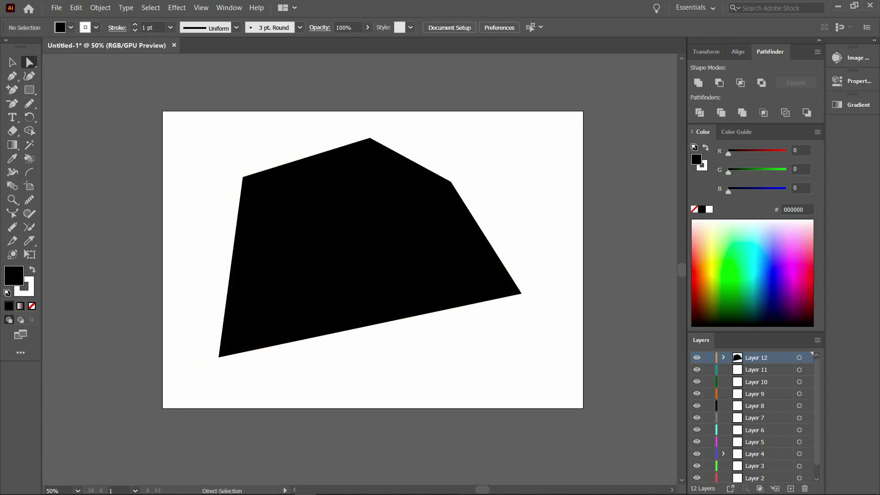
left_click_drag(196, 131, 567, 381)
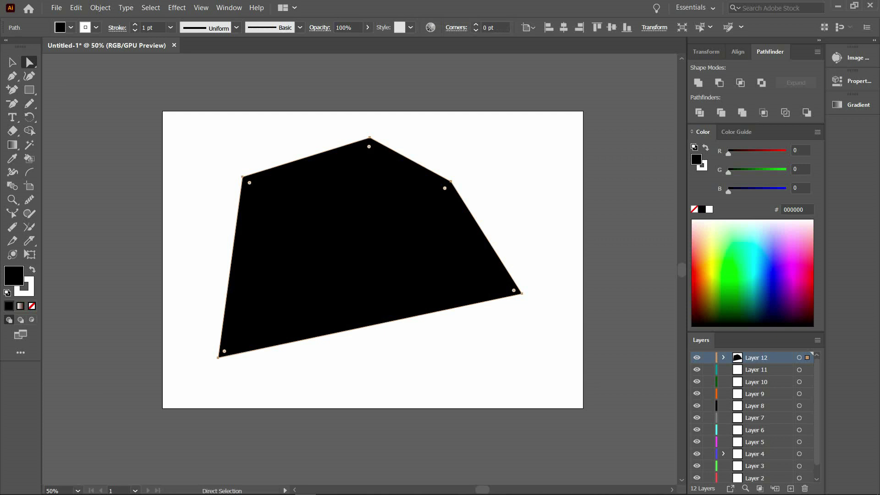
key("Delete")
Activate the Pencil tool, show the tools grouped with it, and switch to the Paintbrush tool.
key("n")
key("r")
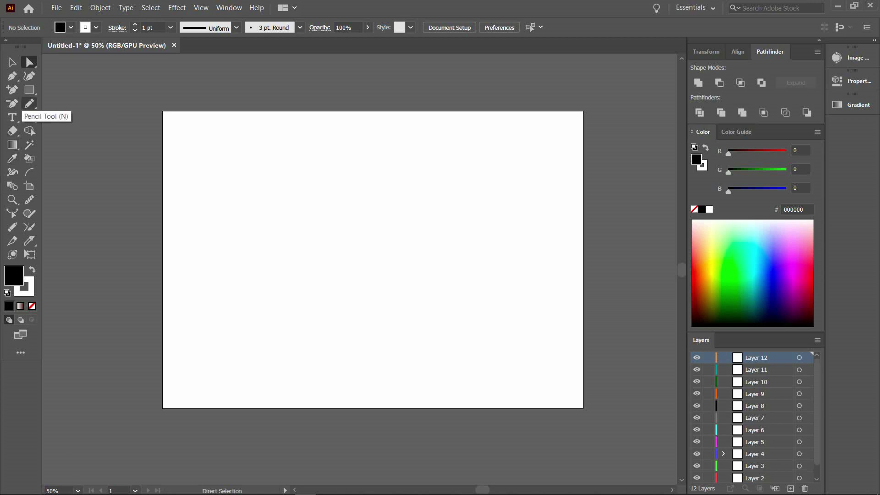
left_click(29, 104)
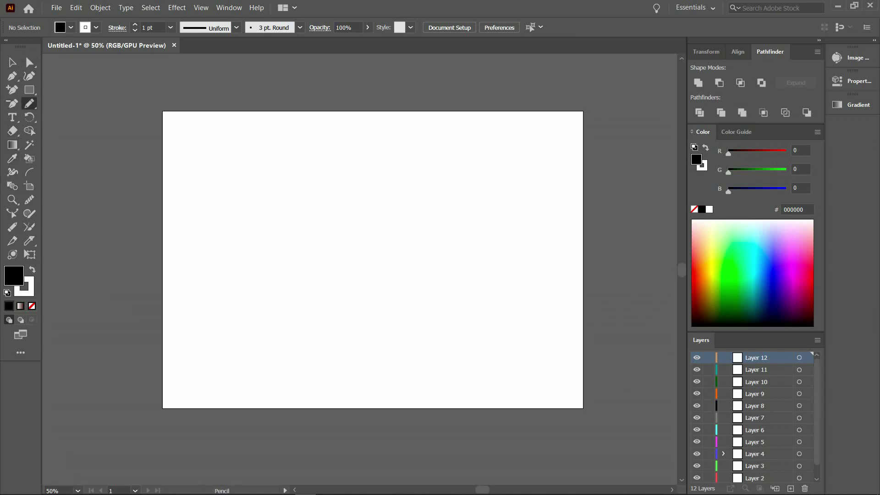
left_click(29, 104)
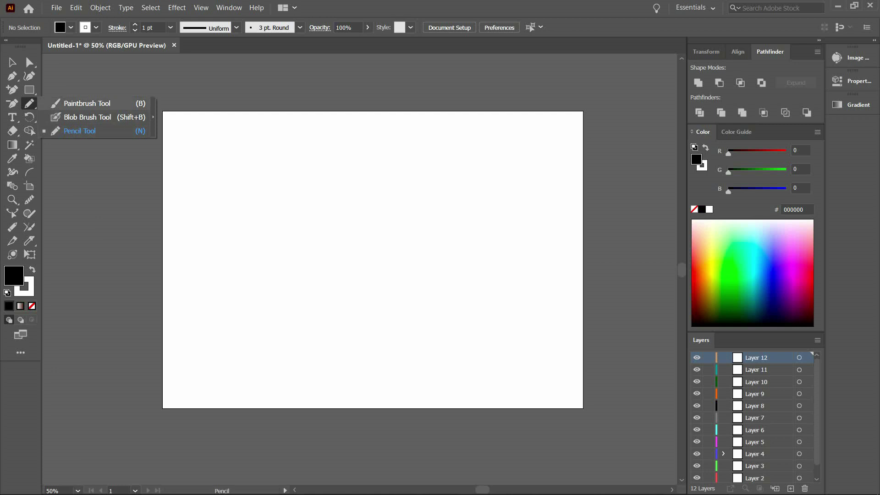
left_click(69, 104)
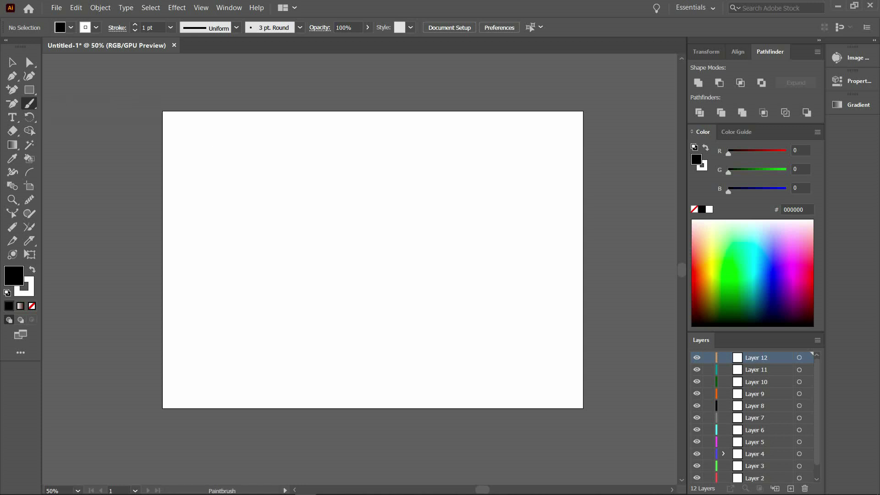
Place a test dab with the Paintbrush, and choose the black swatch for the fill and stroke colours.
left_click(245, 237)
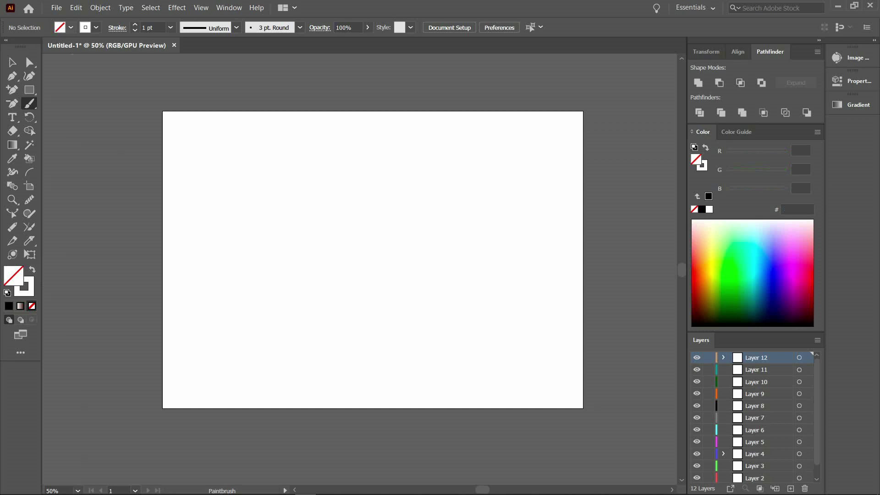
left_click(70, 27)
left_click(32, 47)
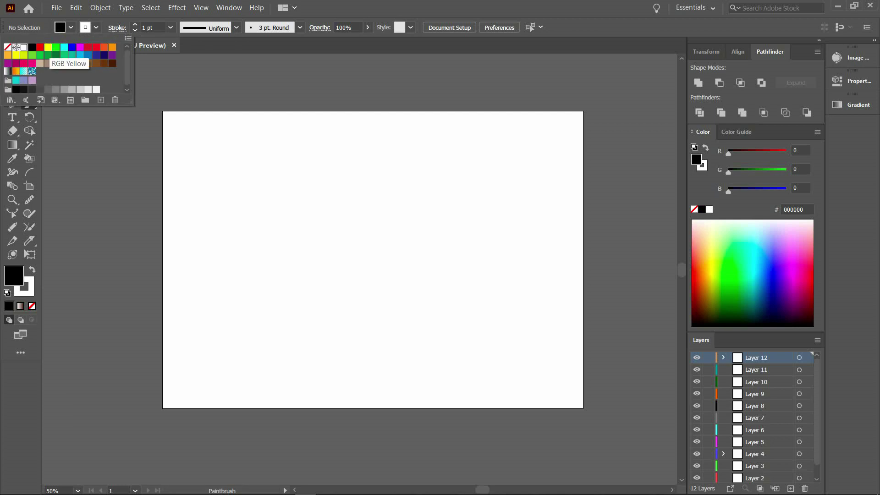
left_click(31, 47)
Paint several black freehand curves with the Paintbrush, crossing one another in the upper and middle part of the artboard.
mouse_move(210, 149)
left_mouse_down()
mouse_move(210, 184)
mouse_move(241, 265)
left_mouse_up()
mouse_move(256, 146)
left_mouse_down()
mouse_move(326, 298)
mouse_move(312, 301)
left_mouse_up()
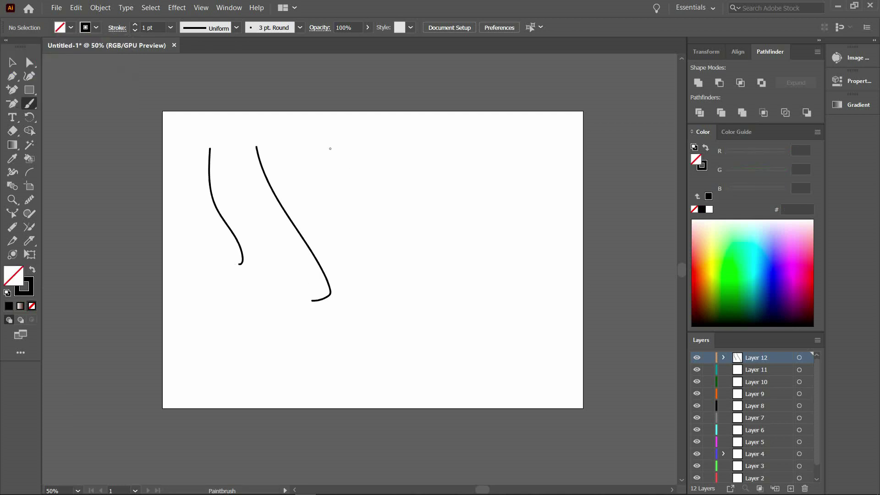
left_click_drag(324, 157, 358, 302)
mouse_move(283, 277)
left_mouse_down()
mouse_move(311, 212)
mouse_move(449, 199)
mouse_move(462, 169)
left_mouse_up()
mouse_move(409, 155)
left_mouse_down()
mouse_move(399, 236)
mouse_move(280, 285)
mouse_move(281, 207)
mouse_move(388, 216)
mouse_move(282, 205)
mouse_move(430, 214)
left_mouse_up()
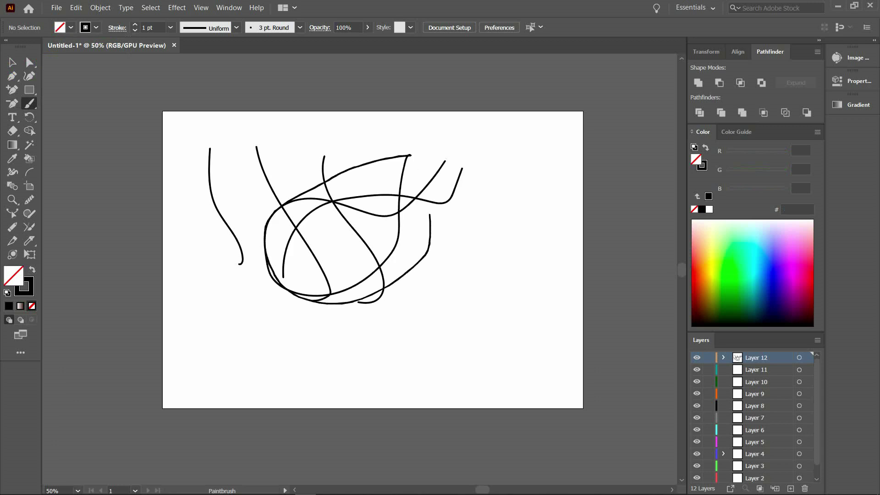
left_click_drag(375, 143, 430, 214)
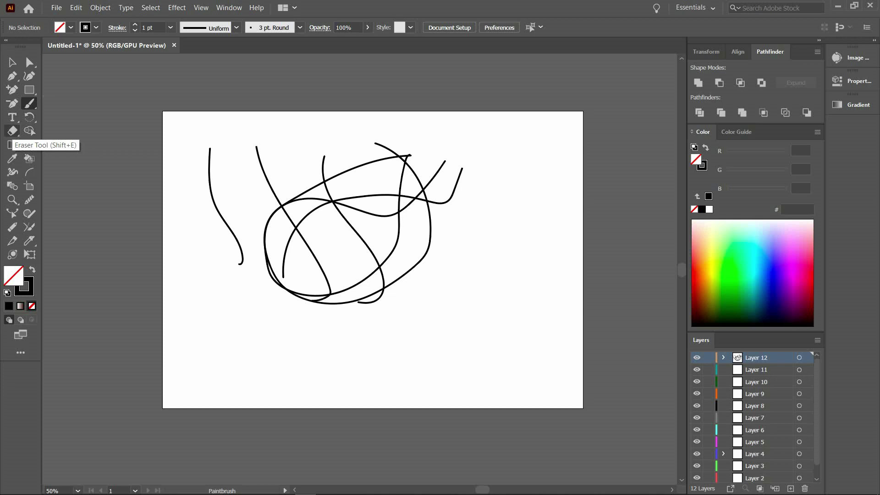
Erase small gaps across the painted curves with the Eraser tool at its small size.
left_click(13, 131)
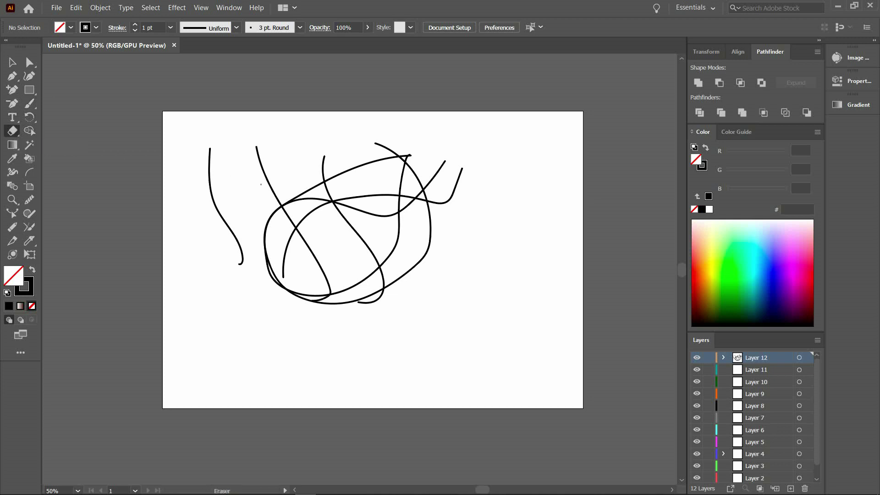
mouse_move(207, 162)
left_mouse_down()
mouse_move(224, 217)
mouse_move(228, 203)
left_mouse_up()
left_click_drag(326, 218, 332, 212)
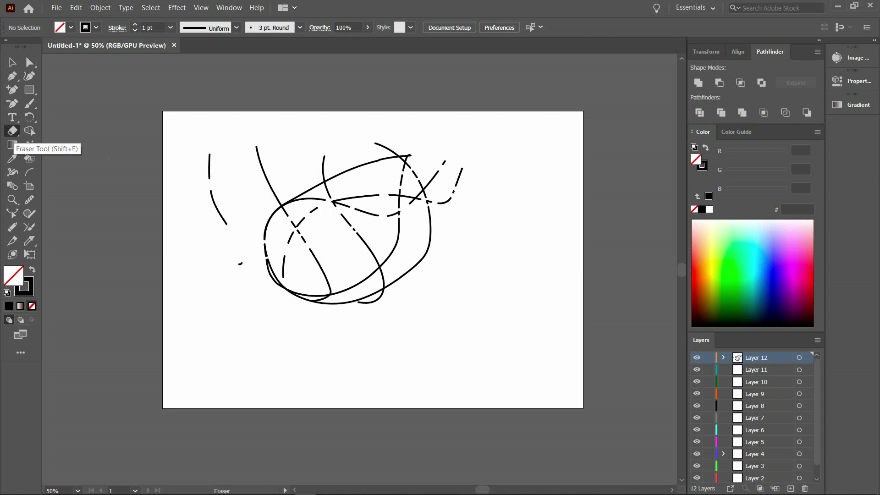
Set the Eraser size to 72 pt, and erase all the remaining painted curves from the artboard.
double_click(13, 130)
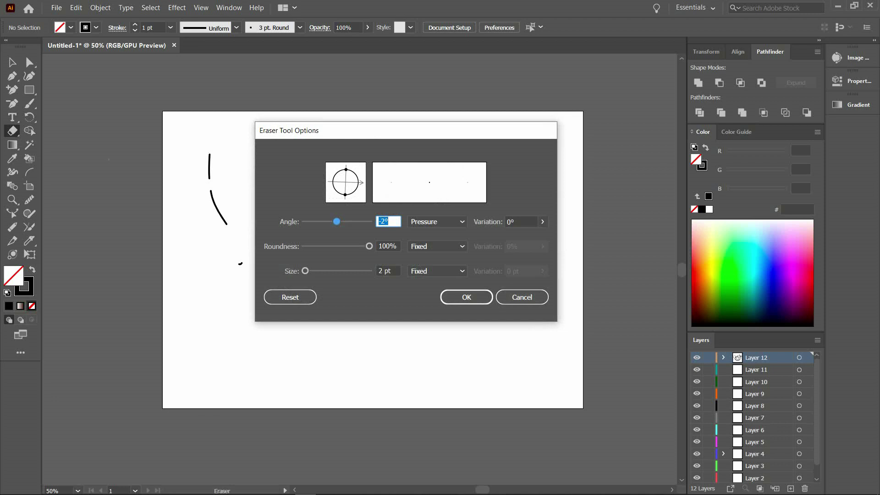
left_click_drag(306, 271, 328, 271)
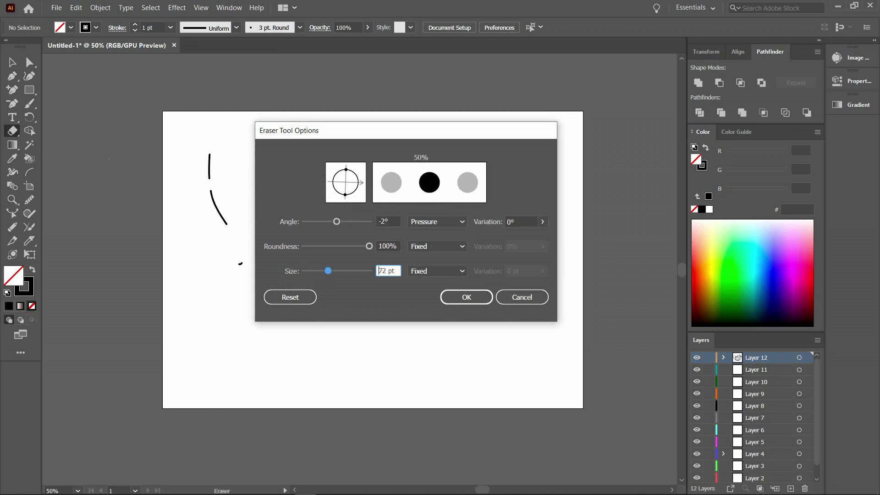
left_click(466, 297)
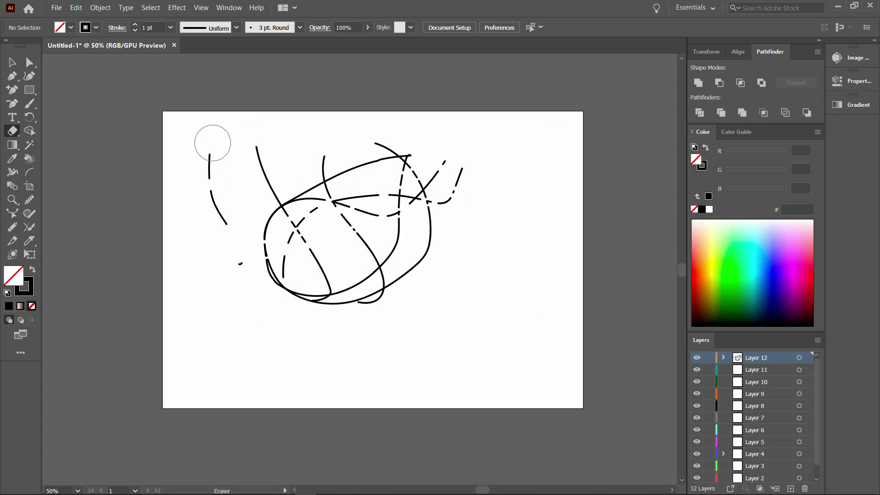
mouse_move(247, 234)
left_mouse_down()
mouse_move(298, 301)
mouse_move(259, 107)
mouse_move(330, 270)
mouse_move(388, 364)
mouse_move(354, 149)
mouse_move(360, 262)
mouse_move(454, 218)
mouse_move(459, 172)
mouse_move(188, 271)
mouse_move(413, 171)
mouse_move(365, 183)
mouse_move(300, 181)
mouse_move(251, 199)
mouse_move(456, 120)
mouse_move(410, 140)
mouse_move(497, 187)
mouse_move(467, 191)
mouse_move(347, 272)
mouse_move(429, 241)
mouse_move(388, 287)
mouse_move(425, 216)
left_mouse_up()
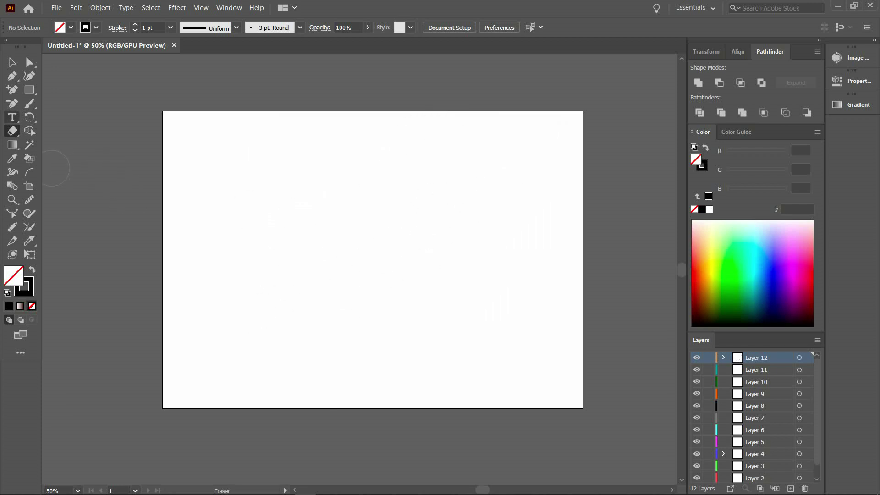
Set the Paintbrush tool's fidelity to its most Accurate setting.
left_click(29, 104)
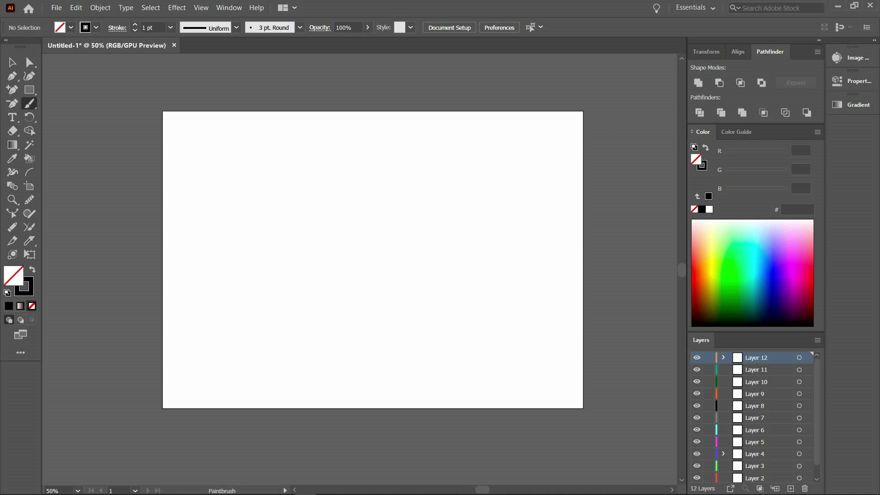
double_click(29, 103)
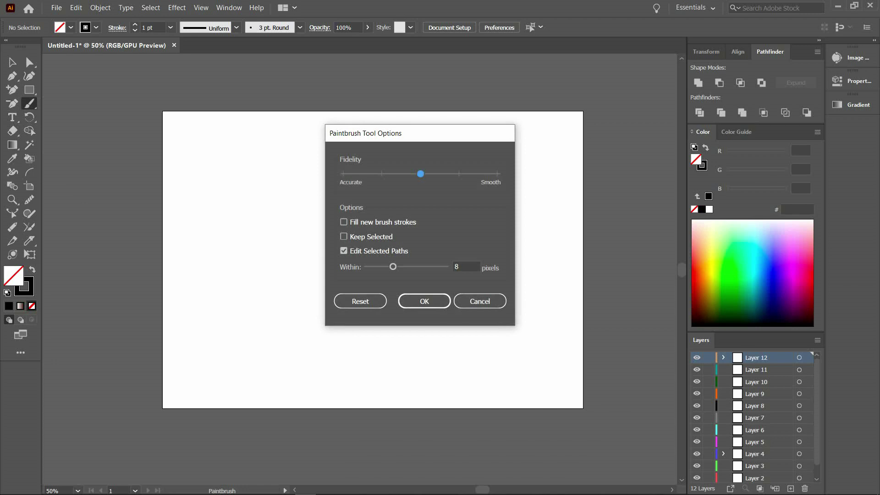
mouse_move(392, 136)
left_mouse_down()
mouse_move(380, 148)
mouse_move(265, 147)
left_mouse_up()
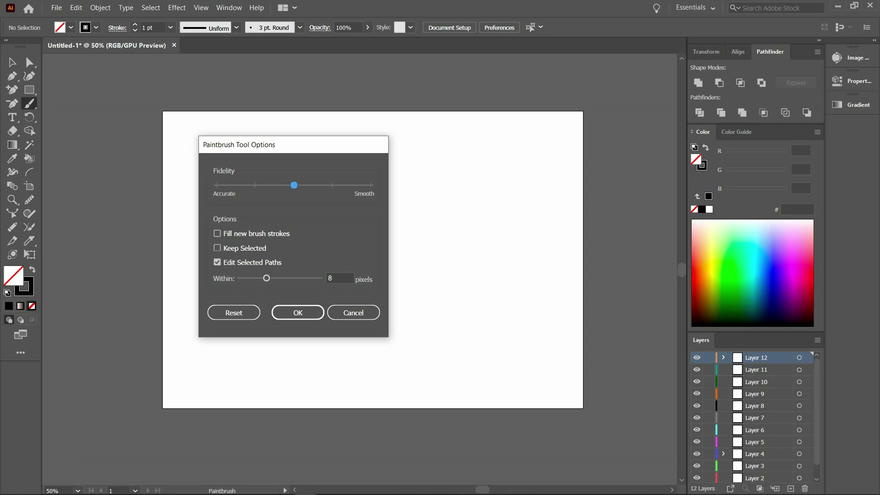
left_click_drag(294, 185, 217, 185)
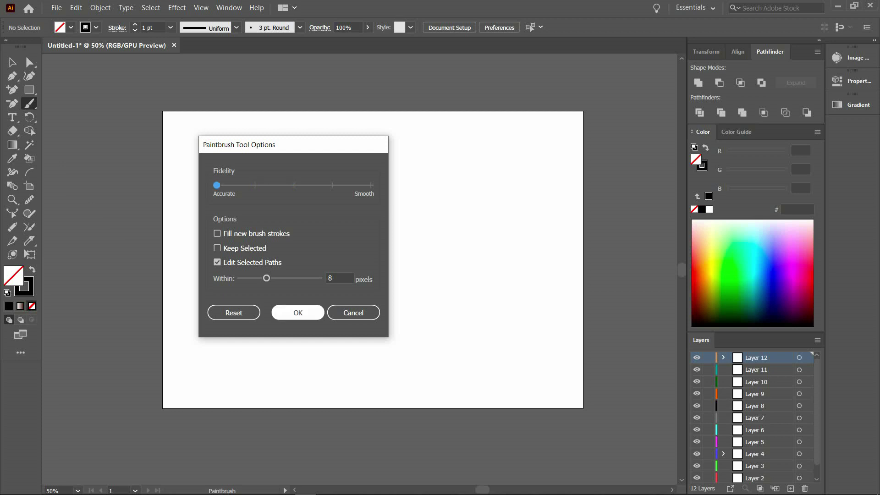
left_click(303, 315)
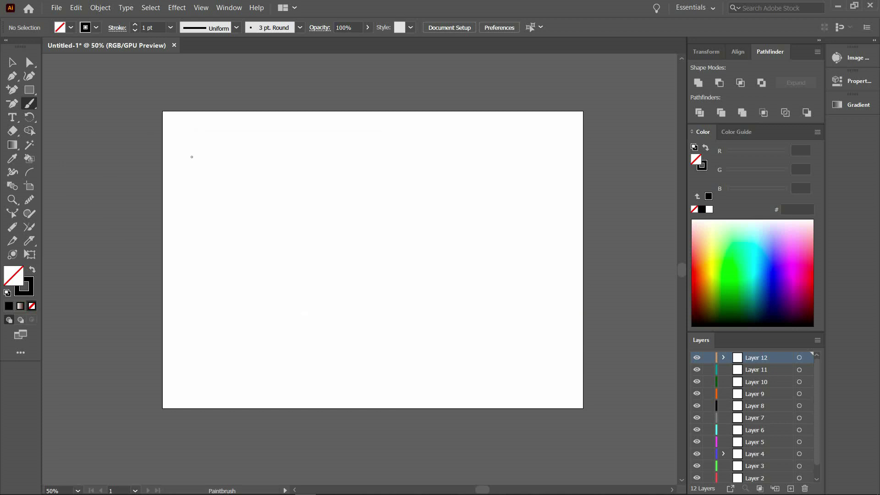
Paint one curved, hook-shaped stroke at the artboard's upper left with the accurate Paintbrush at 100% view.
key("ctrl")
key("ctrl+1")
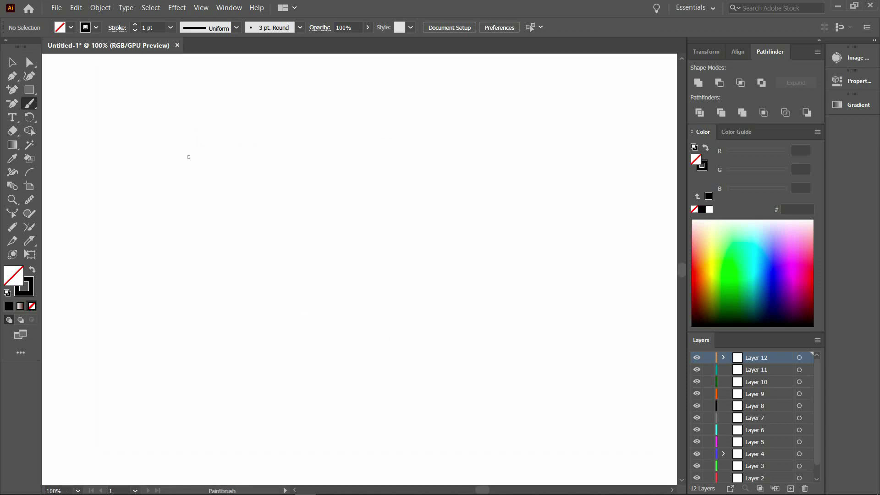
mouse_move(180, 119)
left_mouse_down()
mouse_move(216, 215)
mouse_move(199, 233)
mouse_move(139, 240)
left_mouse_up()
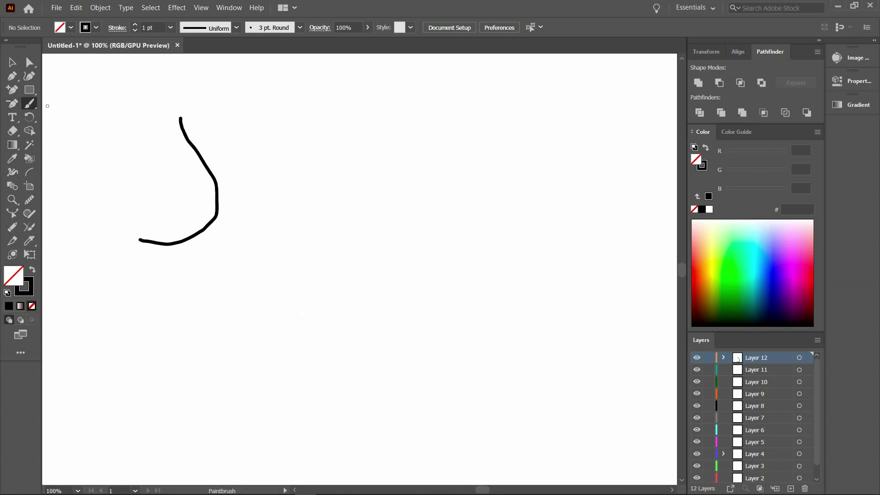
Set the Paintbrush fidelity to its most Smooth setting, and paint four long curves beside the first stroke for comparison.
double_click(30, 103)
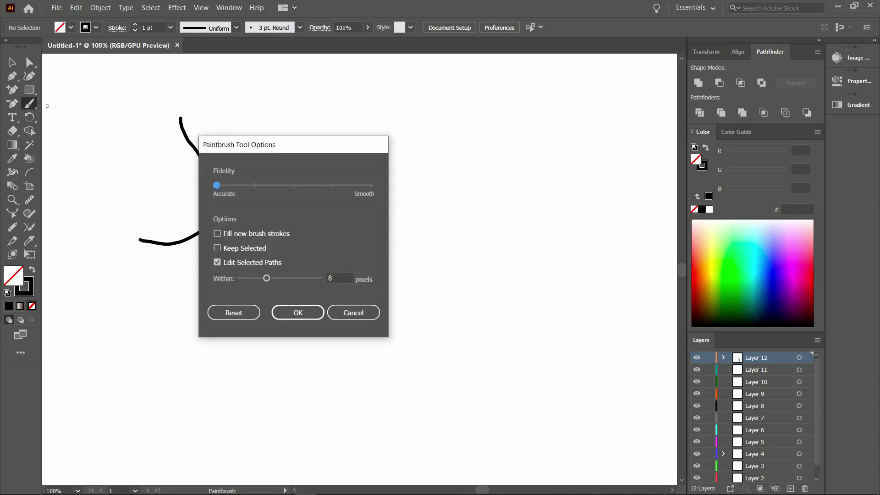
left_click_drag(217, 185, 371, 185)
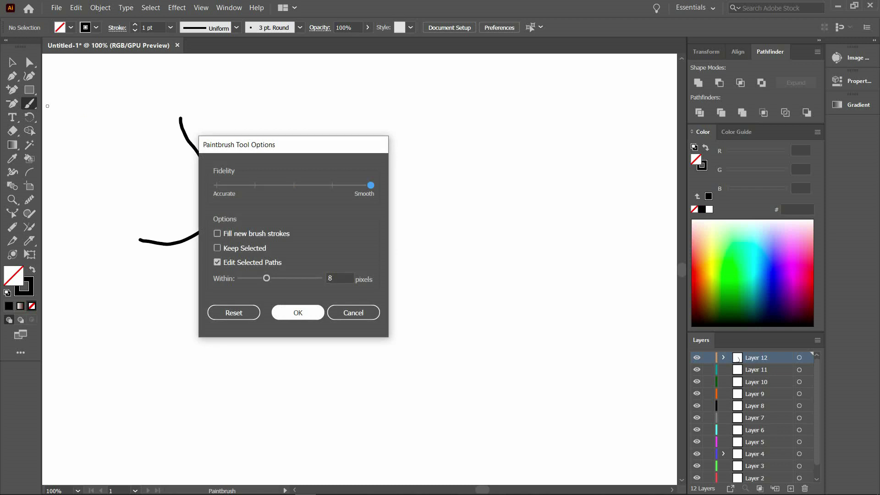
left_click(298, 313)
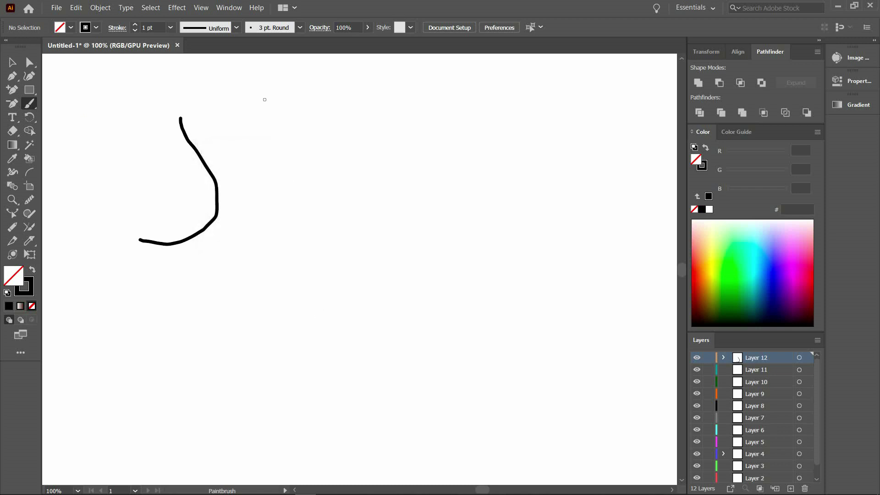
mouse_move(263, 95)
left_mouse_down()
mouse_move(298, 166)
mouse_move(282, 243)
mouse_move(239, 272)
left_mouse_up()
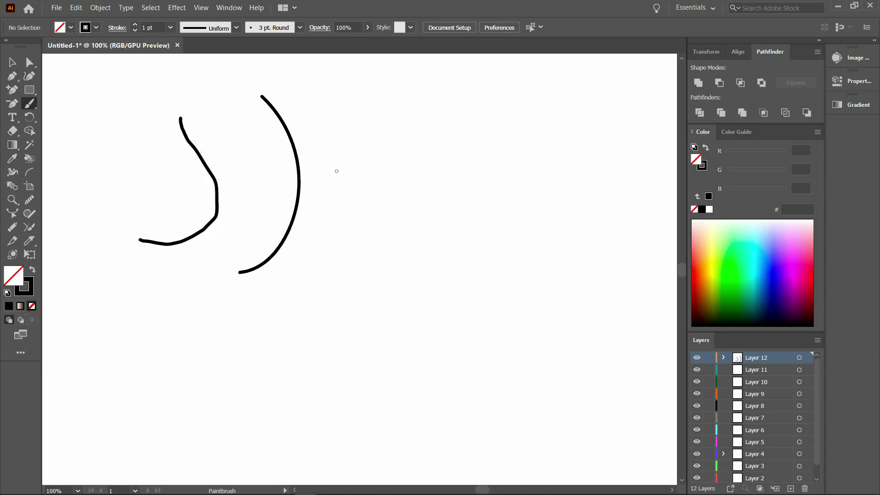
mouse_move(328, 104)
left_mouse_down()
mouse_move(340, 284)
mouse_move(281, 292)
left_mouse_up()
mouse_move(393, 133)
left_mouse_down()
mouse_move(488, 335)
mouse_move(326, 331)
left_mouse_up()
mouse_move(569, 116)
left_mouse_down()
mouse_move(467, 185)
mouse_move(328, 237)
left_mouse_up()
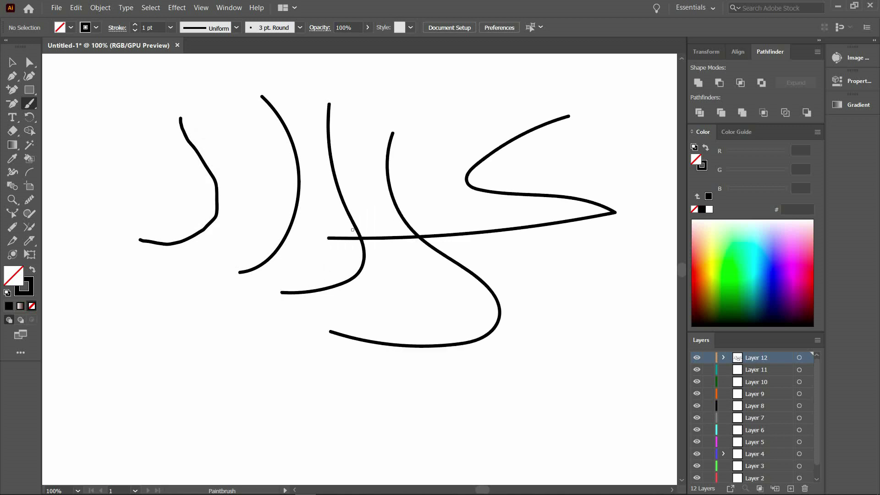
Return the Paintbrush fidelity to its most Accurate setting, and paint six more freehand strokes around and across the existing curves.
key("Return")
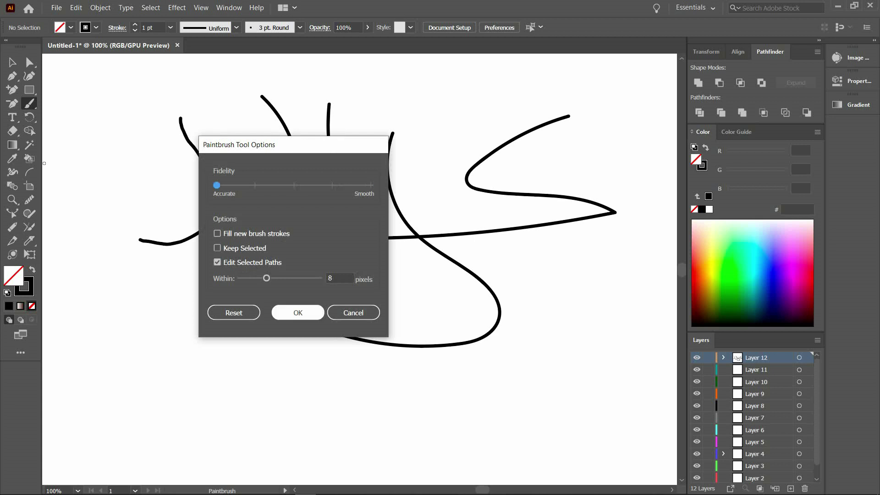
left_click(298, 313)
mouse_move(541, 78)
left_mouse_down()
mouse_move(481, 158)
mouse_move(306, 202)
left_mouse_up()
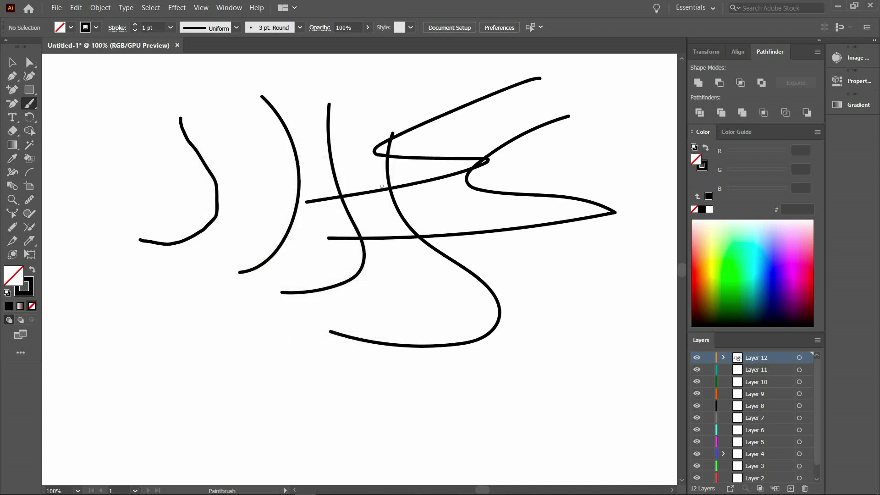
mouse_move(622, 252)
left_mouse_down()
mouse_move(529, 279)
mouse_move(587, 325)
mouse_move(460, 346)
left_mouse_up()
mouse_move(572, 111)
left_mouse_down()
mouse_move(614, 201)
mouse_move(591, 233)
left_mouse_up()
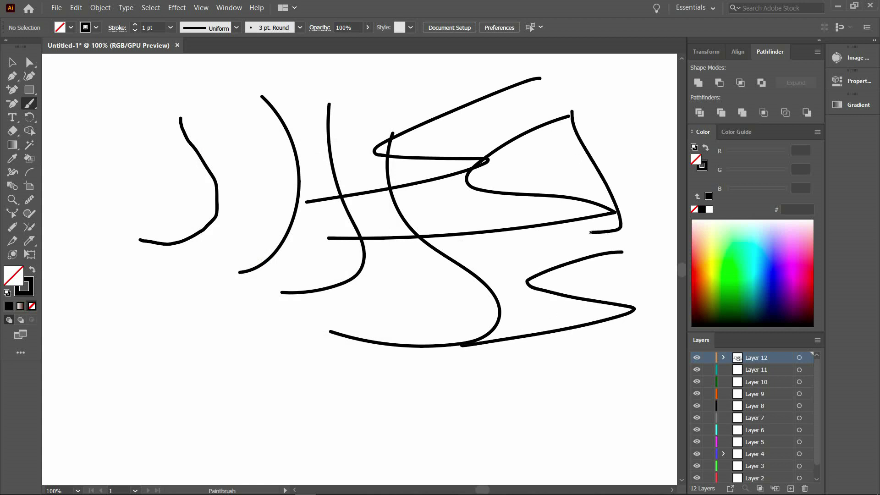
mouse_move(117, 353)
left_mouse_down()
mouse_move(246, 222)
mouse_move(248, 195)
left_mouse_up()
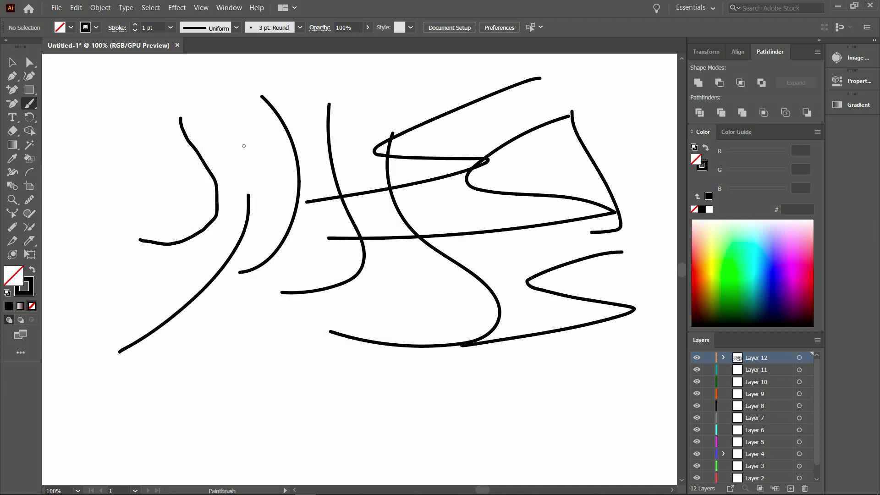
left_click_drag(244, 145, 211, 248)
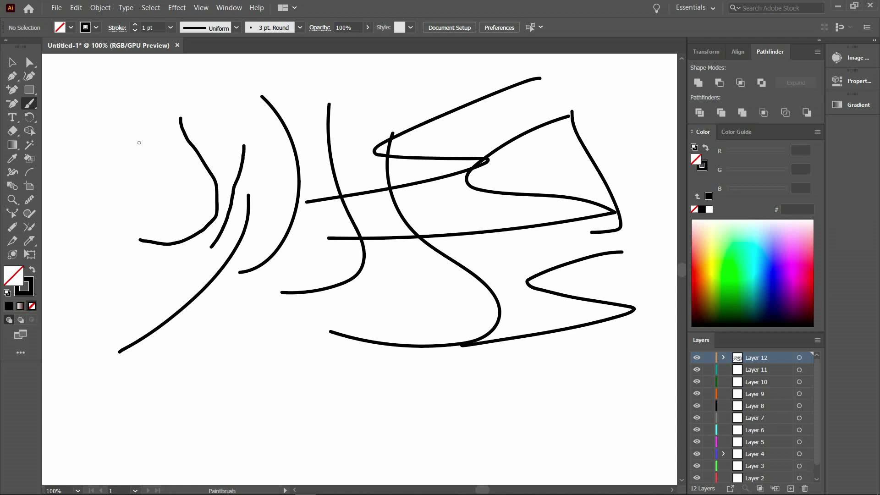
left_click_drag(139, 143, 123, 200)
Set the Paintbrush fidelity to full Smooth again, and paint a short curve beside the leftmost strokes.
double_click(30, 104)
left_click(371, 185)
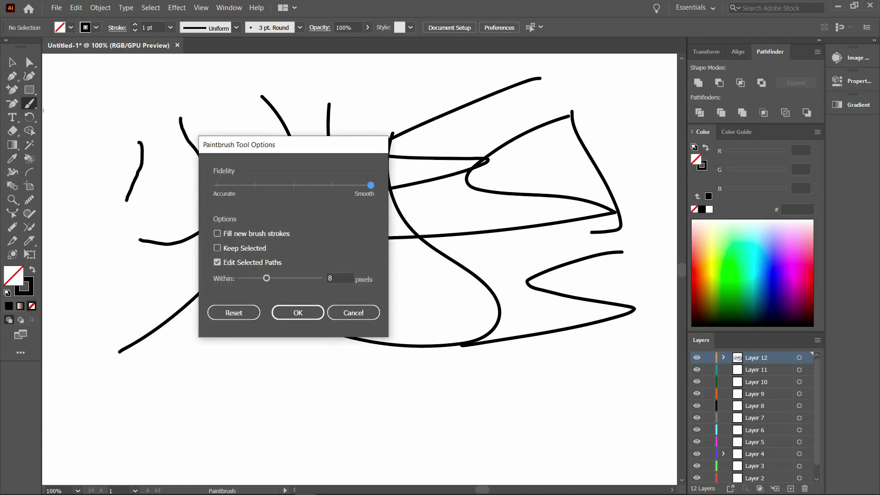
left_click(298, 312)
mouse_move(163, 130)
left_mouse_down()
mouse_move(164, 185)
mouse_move(145, 217)
left_mouse_up()
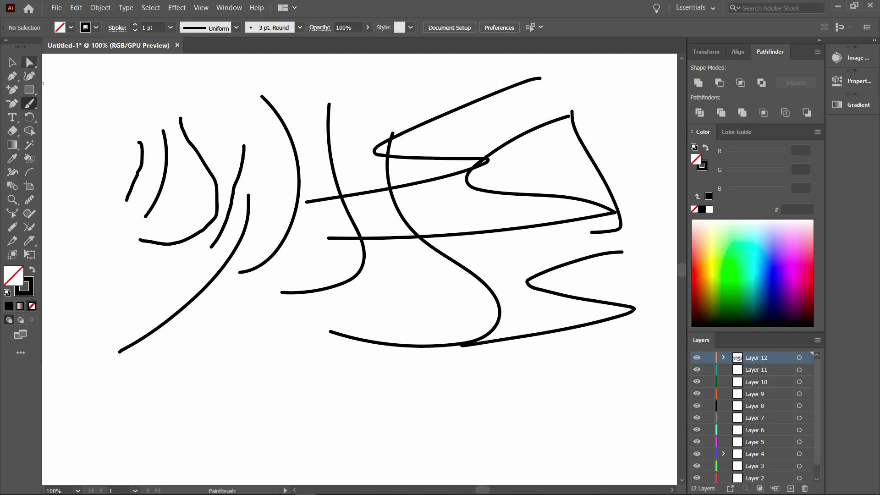
Select all the painted strokes with the Direct Selection tool, and delete them from the artboard.
left_click(30, 62)
left_click_drag(103, 69, 377, 397)
key("Delete")
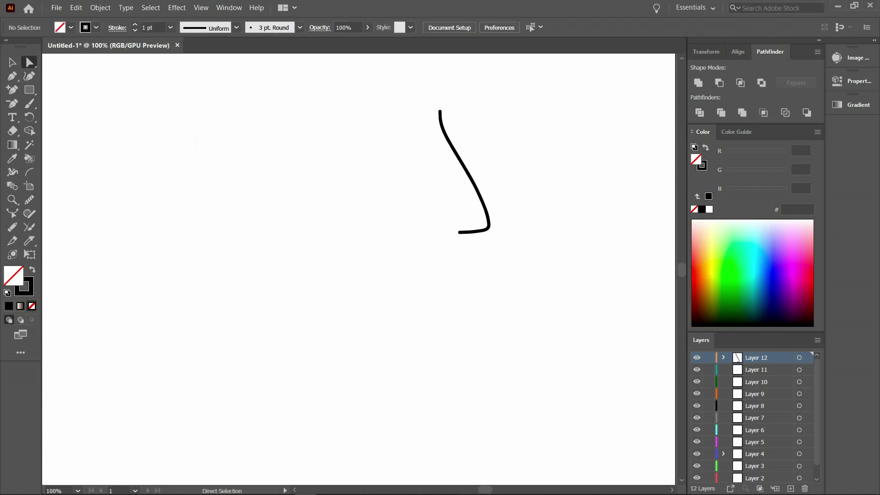
left_click_drag(309, 131, 523, 303)
key("Delete")
key("Delete")
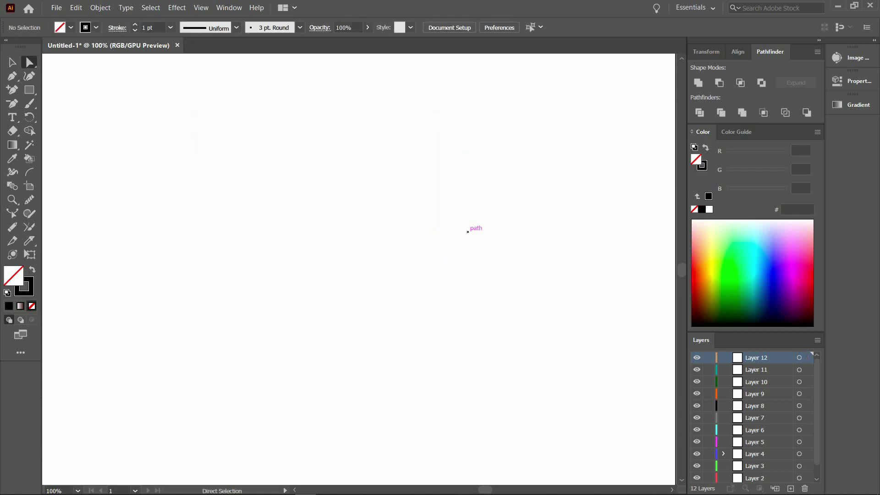
Draw two separate freehand curves with the Pencil tool on the left half of the artboard.
key("ctrl")
key("ctrl+minus")
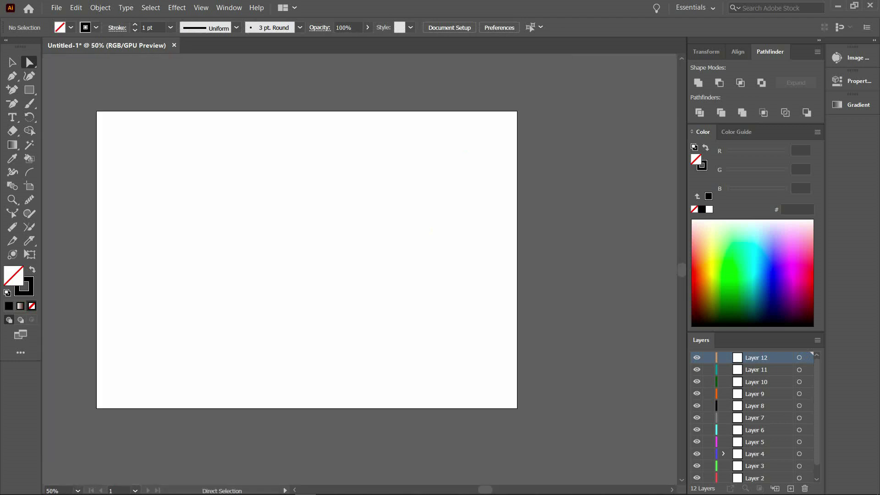
key("b")
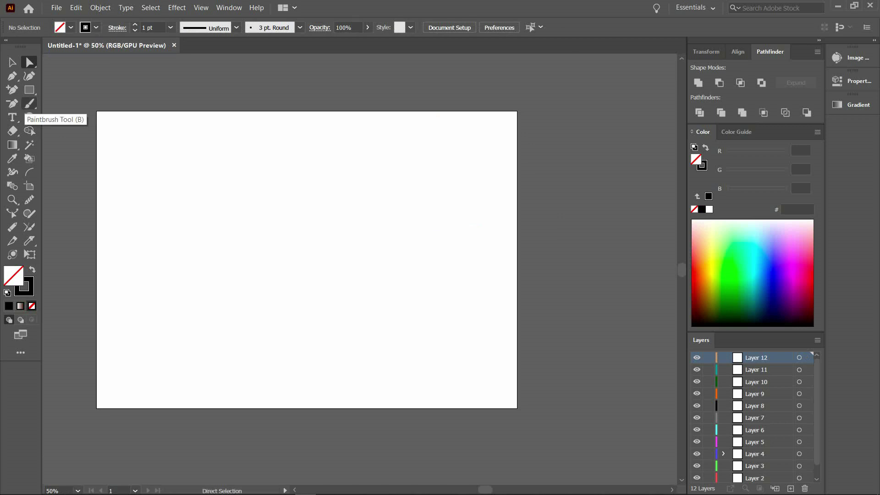
left_click(28, 104)
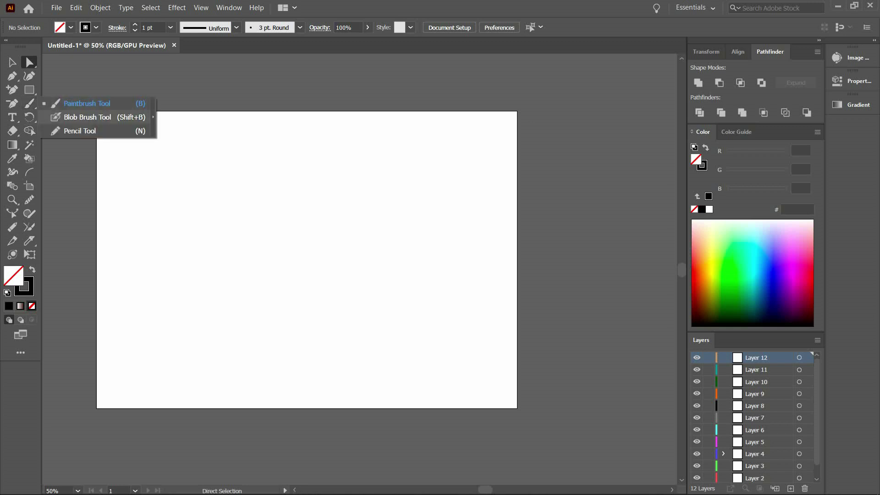
key("n")
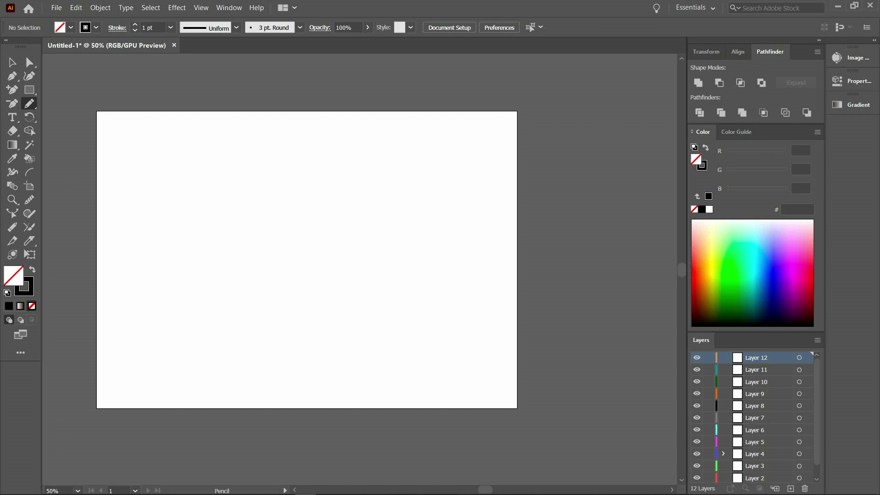
mouse_move(157, 187)
left_mouse_down()
mouse_move(191, 283)
mouse_move(179, 288)
left_mouse_up()
left_click_drag(196, 165, 257, 280)
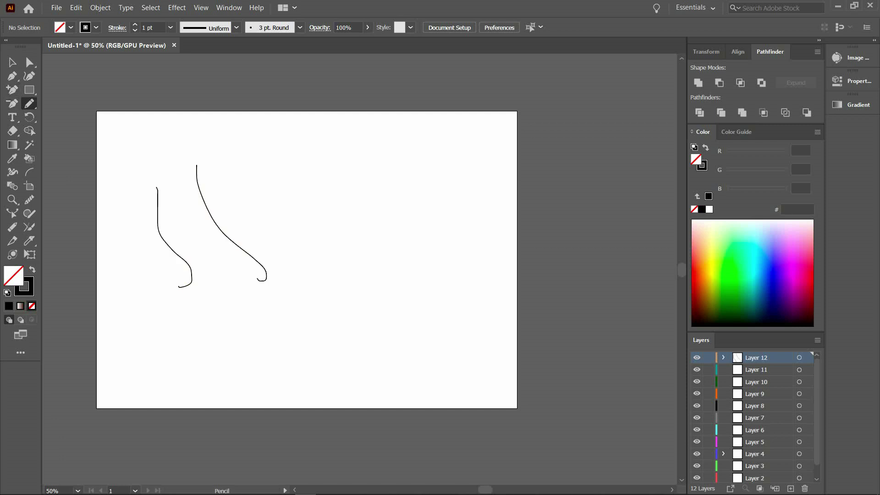
Set the Pencil fidelity to its most Smooth setting, and draw four long curves to the right of the first two.
double_click(29, 104)
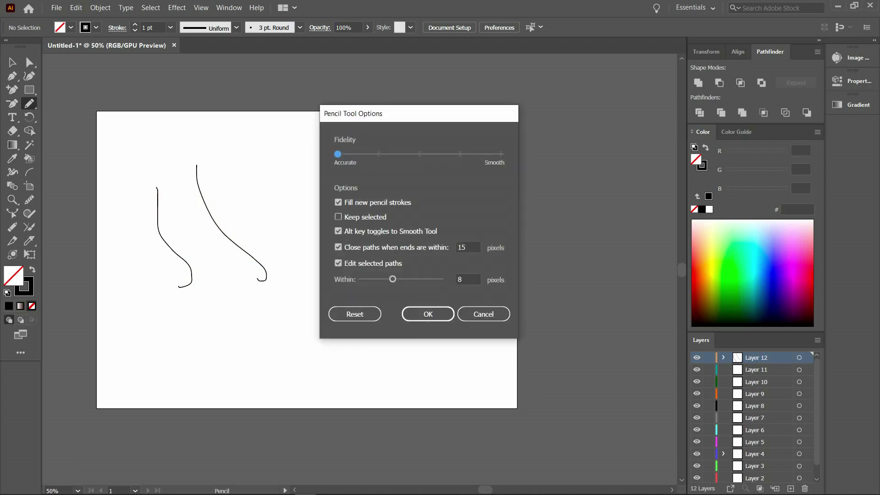
left_click_drag(338, 154, 501, 154)
key("Return")
left_click_drag(241, 168, 301, 302)
left_click_drag(288, 153, 377, 331)
left_click_drag(322, 171, 391, 345)
left_click_drag(372, 174, 434, 313)
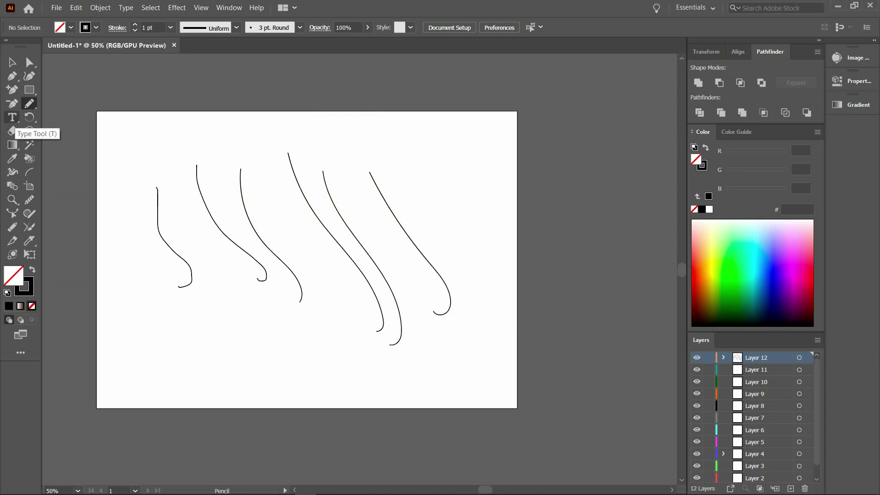
Erase all the pencil curves from the artboard with the Eraser tool, keeping its current options.
double_click(12, 131)
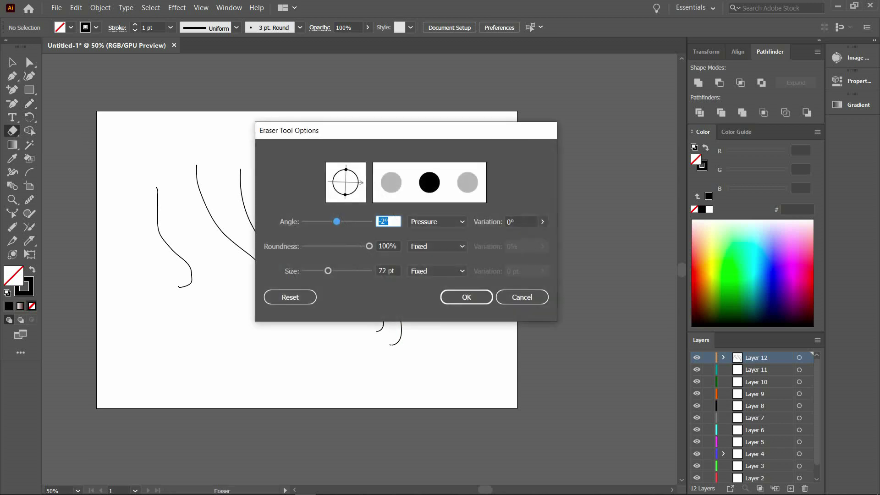
key("Return")
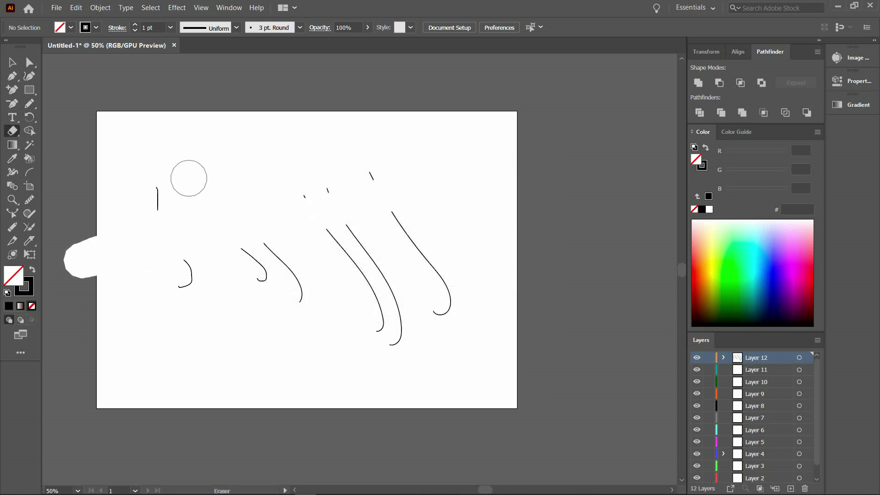
mouse_move(307, 187)
left_mouse_down()
mouse_move(365, 142)
mouse_move(189, 266)
mouse_move(265, 264)
mouse_move(406, 203)
mouse_move(378, 231)
mouse_move(447, 227)
mouse_move(450, 236)
mouse_move(495, 250)
mouse_move(508, 291)
mouse_move(402, 369)
mouse_move(449, 233)
mouse_move(362, 229)
mouse_move(428, 204)
left_mouse_up()
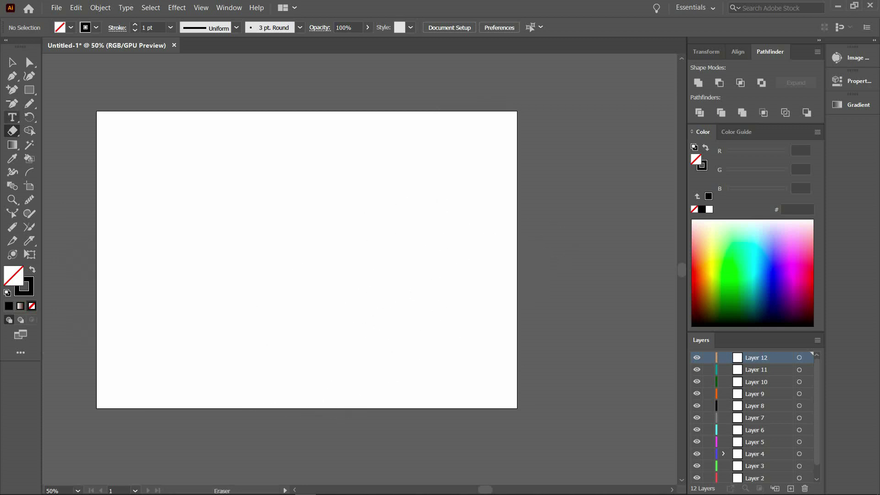
Add the text "subscribe" with the Type tool, and move it to the upper middle of the artboard.
left_click(12, 117)
left_click(203, 235)
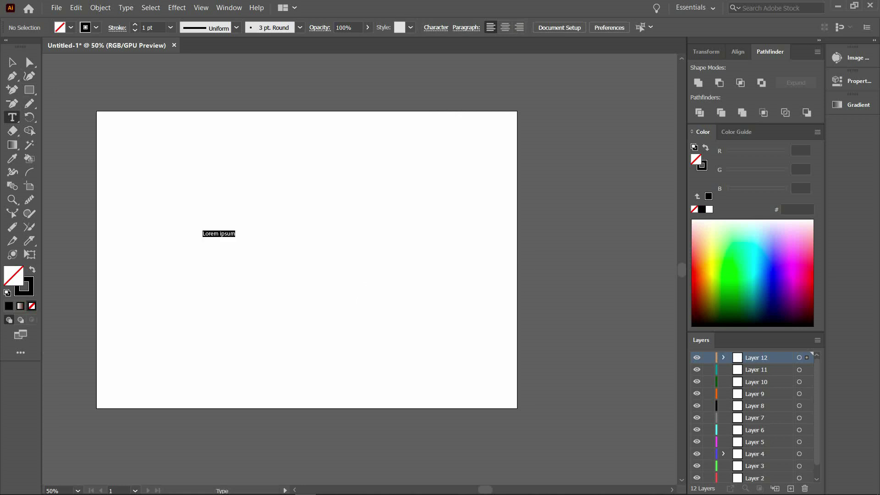
key("BackSpace")
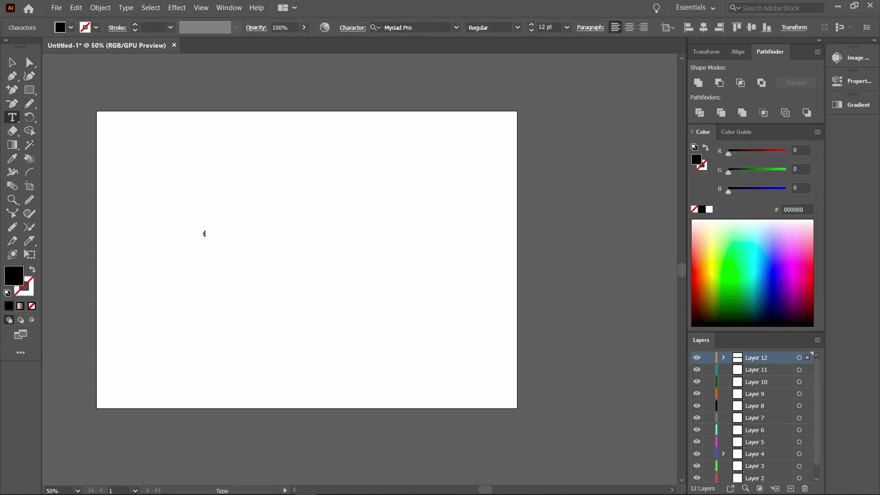
type("subscribe")
left_click(29, 62)
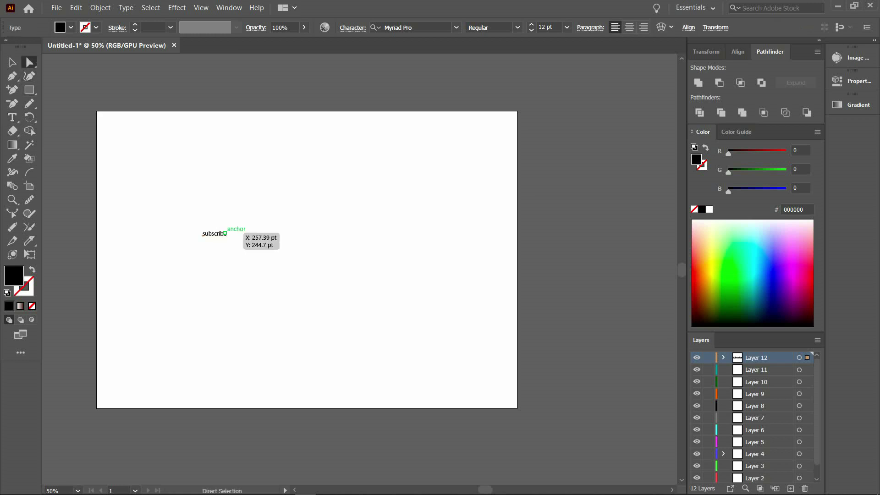
left_click_drag(203, 235, 290, 188)
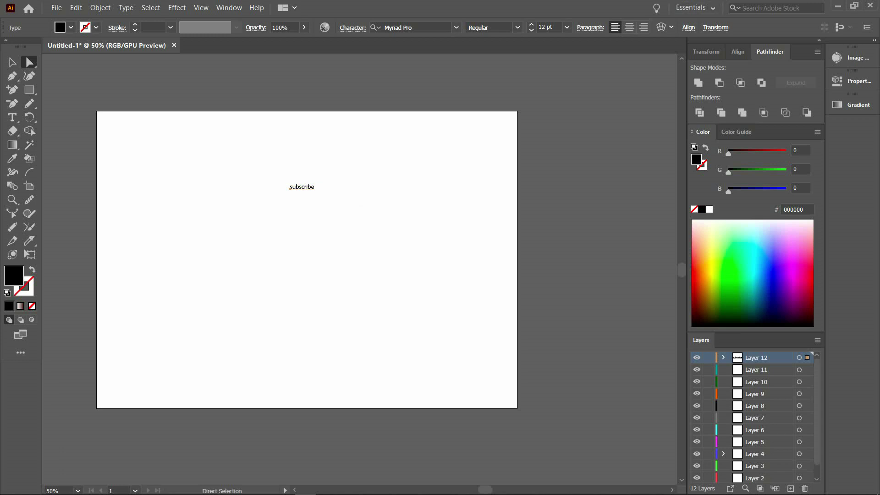
Increase the font size of the "subscribe" text to 64 pt.
double_click(532, 24)
triple_click(531, 24)
triple_click(532, 24)
triple_click(532, 24)
double_click(532, 24)
triple_click(532, 24)
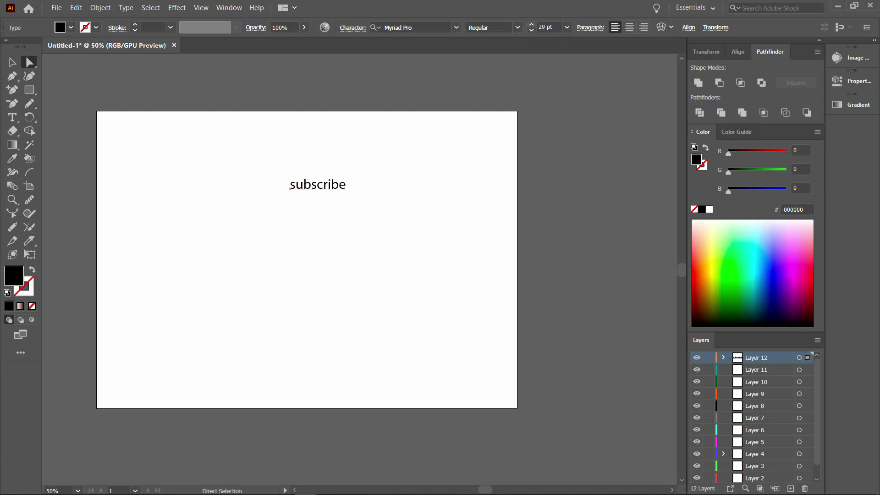
triple_click(532, 25)
double_click(532, 24)
double_click(531, 24)
double_click(531, 24)
double_click(532, 24)
double_click(531, 24)
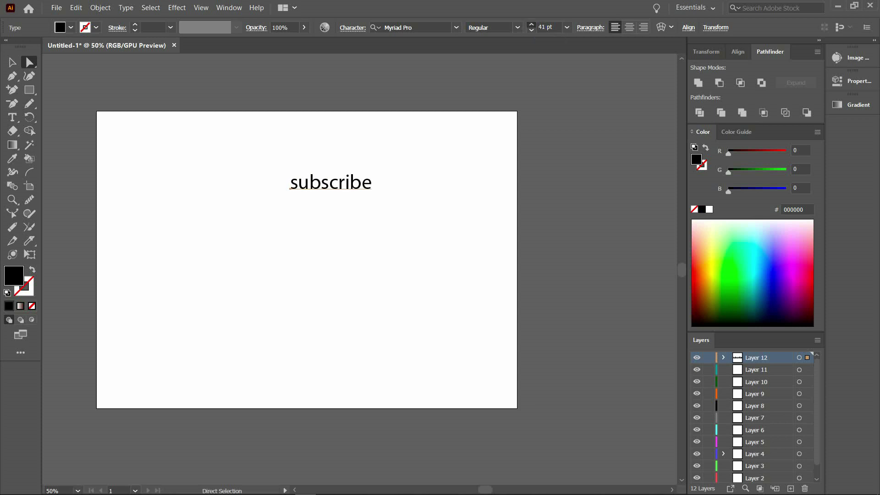
double_click(531, 24)
double_click(531, 25)
double_click(532, 24)
double_click(532, 24)
double_click(531, 24)
double_click(531, 25)
double_click(531, 24)
double_click(531, 25)
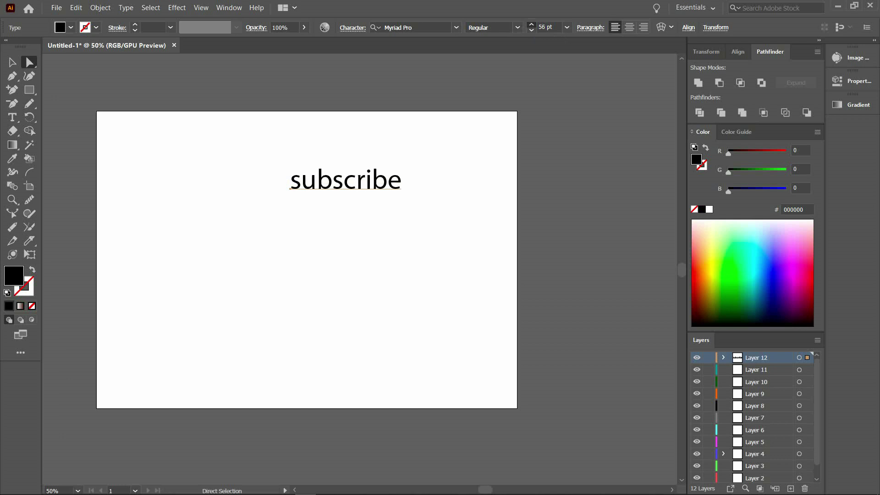
triple_click(532, 24)
triple_click(531, 24)
left_click(531, 24)
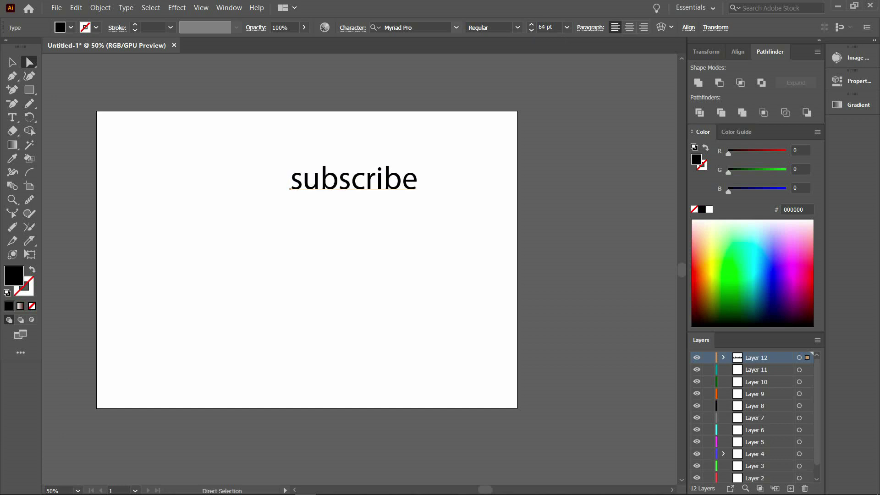
Change the text's font to Perpetua Titling MT, and move the word to the left half of the artboard.
left_click(456, 27)
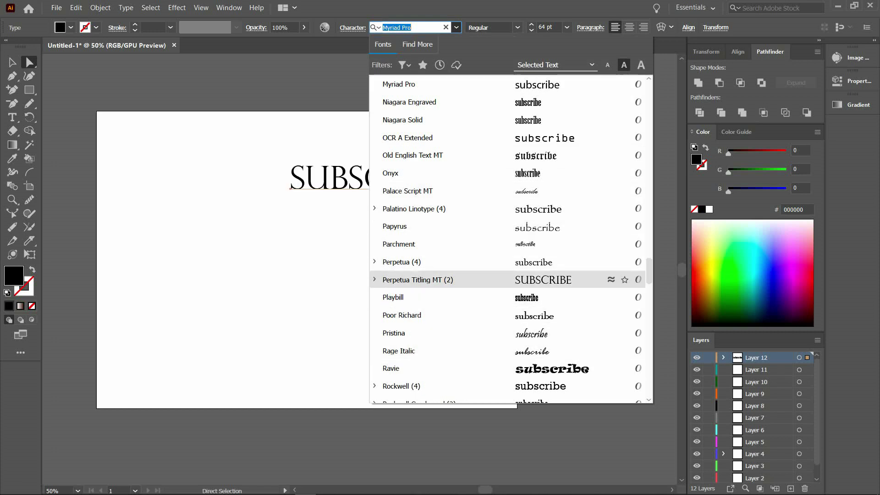
left_click(412, 280)
left_click(413, 279)
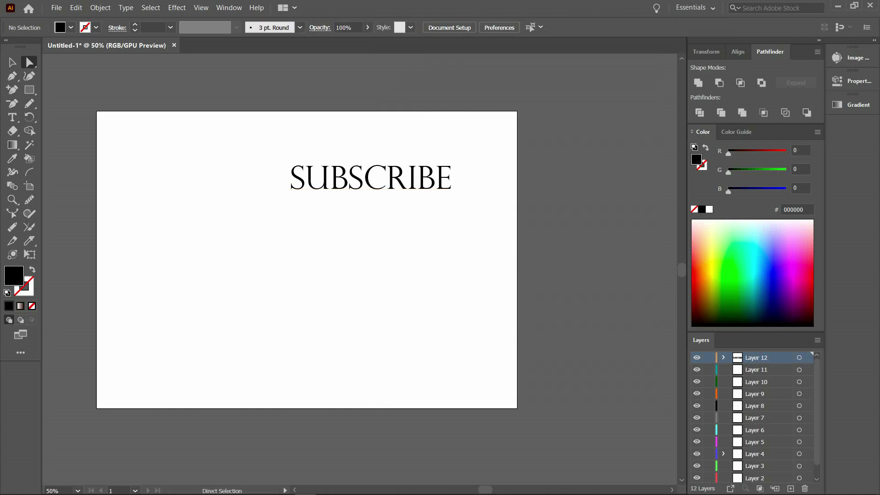
left_click_drag(448, 175, 314, 195)
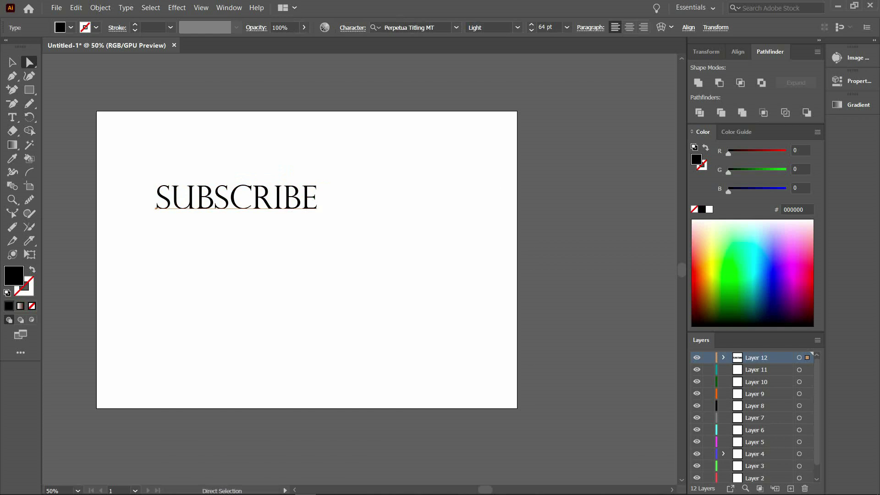
Try a magenta fill on the text, and recolor it bright green (78E100) from the color spectrum.
left_click(768, 279)
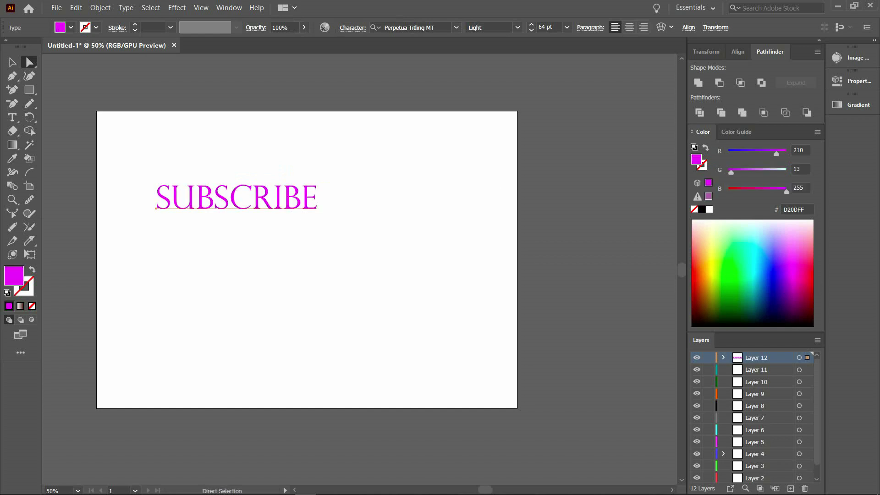
left_click(734, 259)
left_click(722, 279)
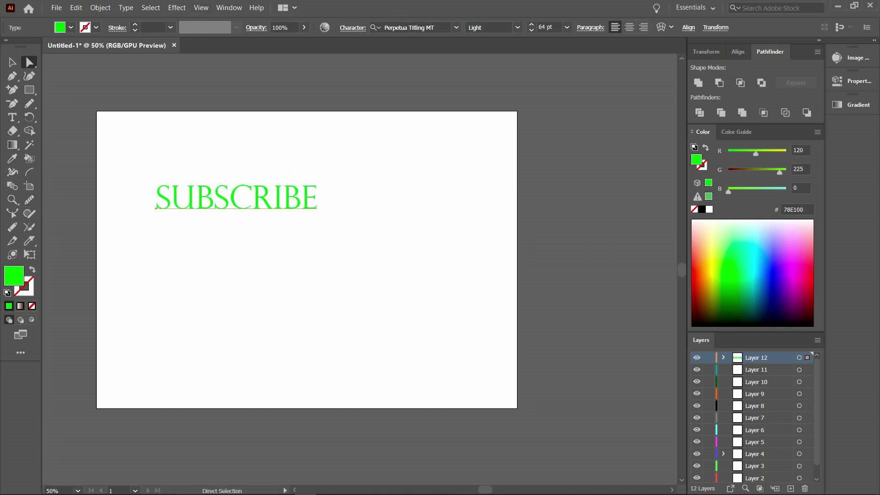
Select the green text and delete it from the artboard.
left_click_drag(131, 144, 450, 318)
key("Delete")
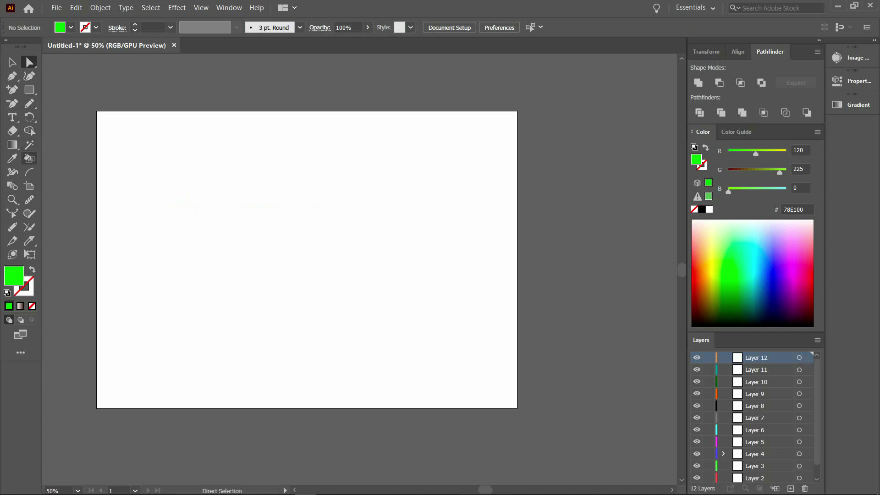
Draw two green-filled freehand shapes with the Pencil tool, a large round one at left and a smaller one beside it.
key("i")
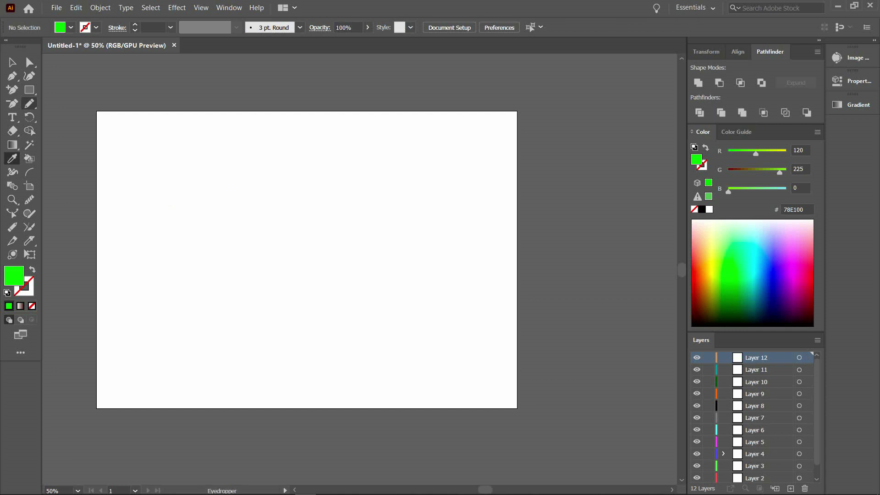
left_click(29, 104)
mouse_move(154, 173)
left_mouse_down()
mouse_move(156, 234)
mouse_move(148, 185)
mouse_move(150, 202)
left_mouse_up()
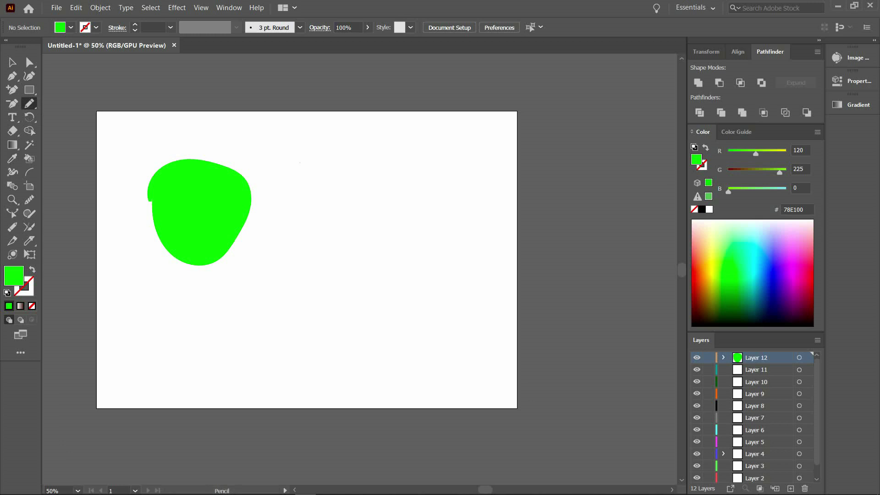
mouse_move(300, 163)
left_mouse_down()
mouse_move(341, 223)
mouse_move(335, 149)
mouse_move(303, 186)
left_mouse_up()
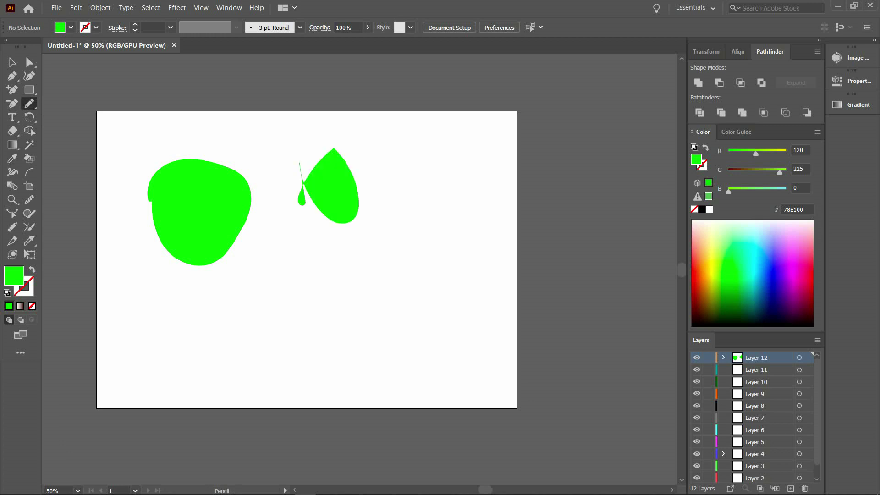
Set the fill to teal (00D0A4), draw a third freehand shape on the right side of the artboard, and move it up.
left_click(785, 248)
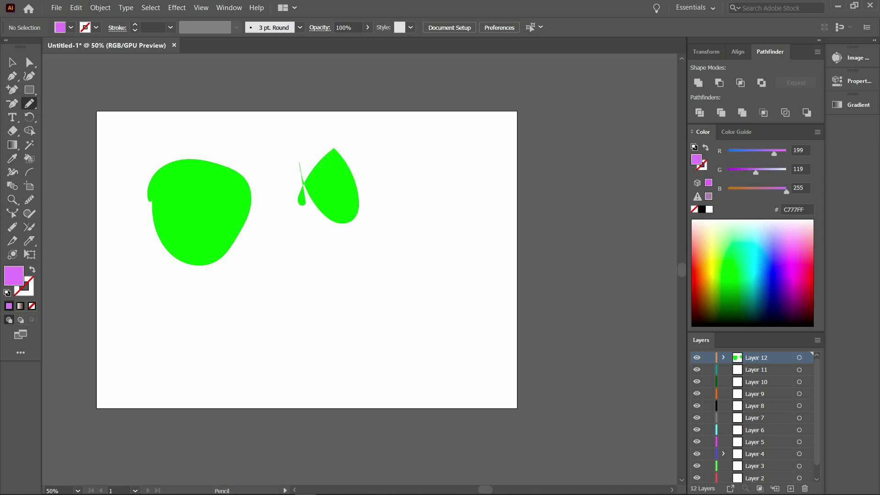
left_click(754, 284)
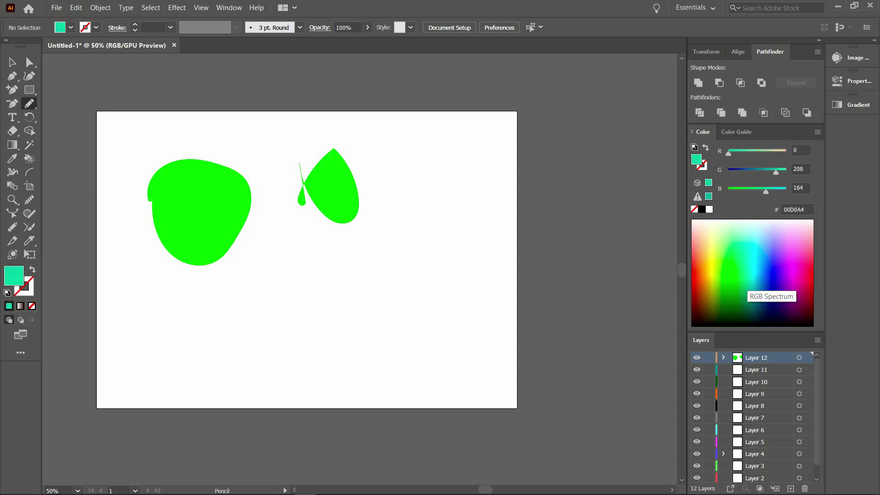
mouse_move(408, 207)
left_mouse_down()
mouse_move(434, 214)
mouse_move(375, 231)
left_mouse_up()
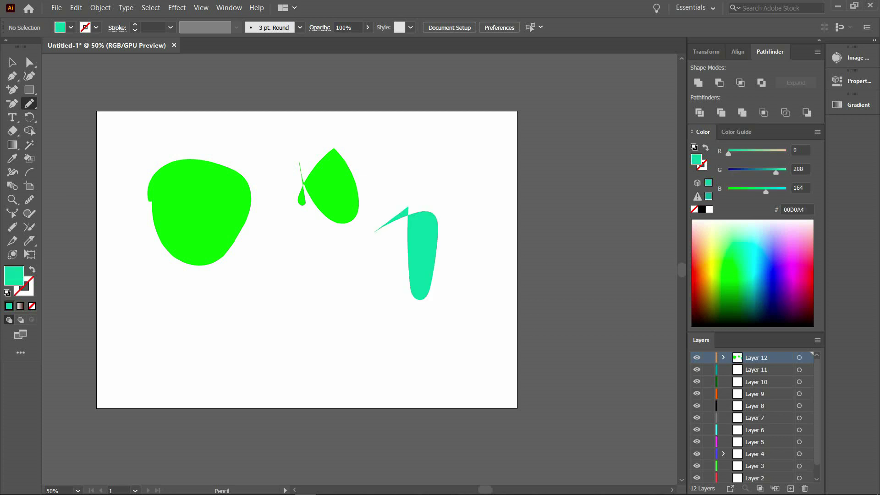
key("a")
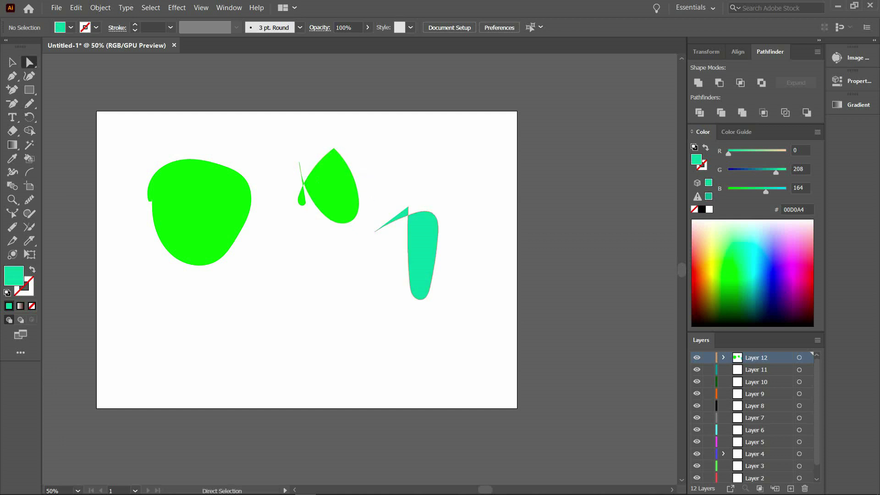
left_click_drag(435, 236, 439, 195)
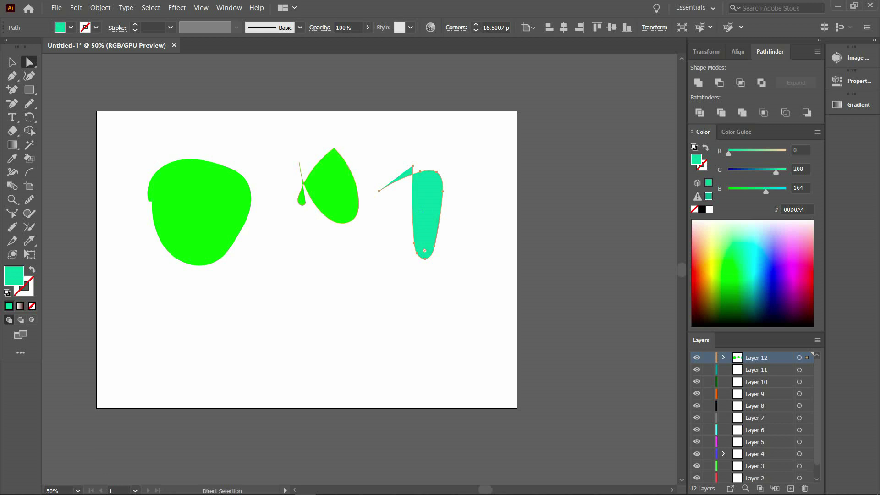
Apply the teal color of the right shape to the middle green shape with the Eyedropper.
left_click(338, 193)
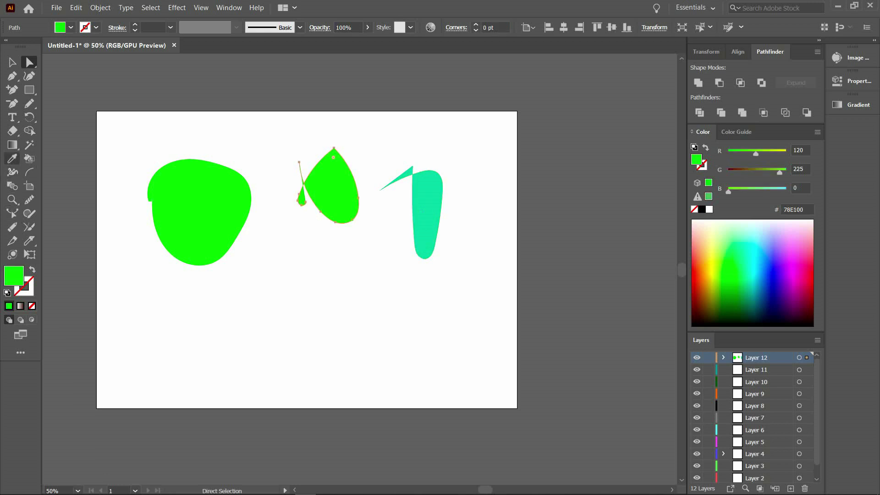
left_click(13, 159)
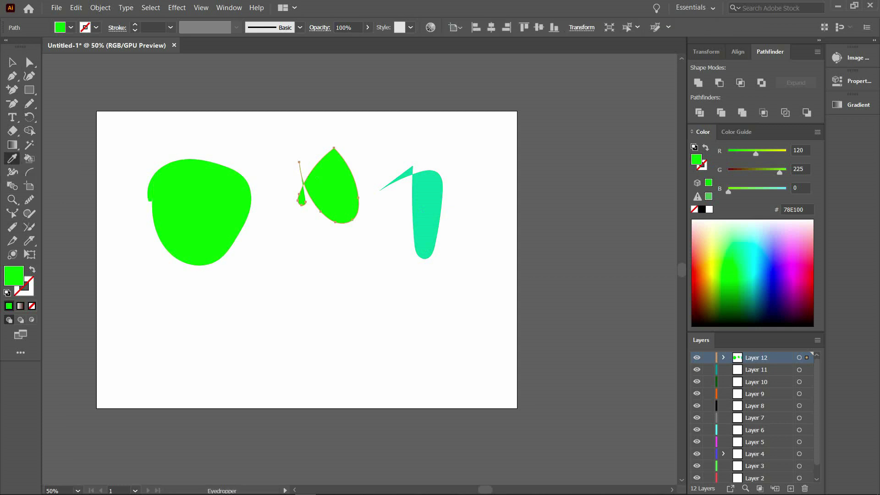
left_click(421, 212)
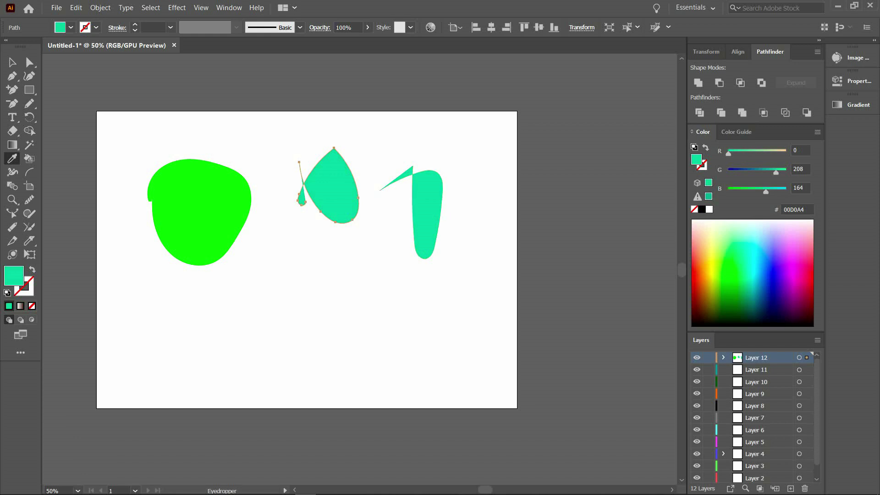
Select all three freehand shapes on the artboard and delete them.
left_click(30, 62)
left_click(76, 108)
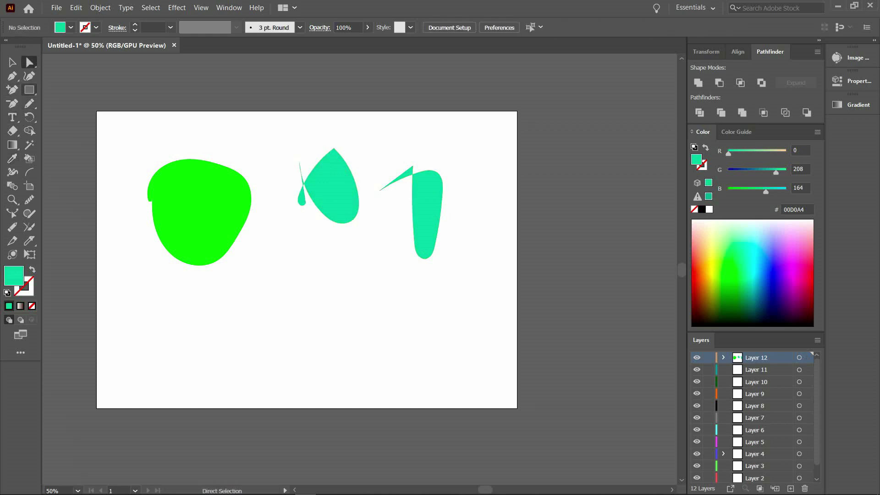
left_click_drag(133, 128, 507, 357)
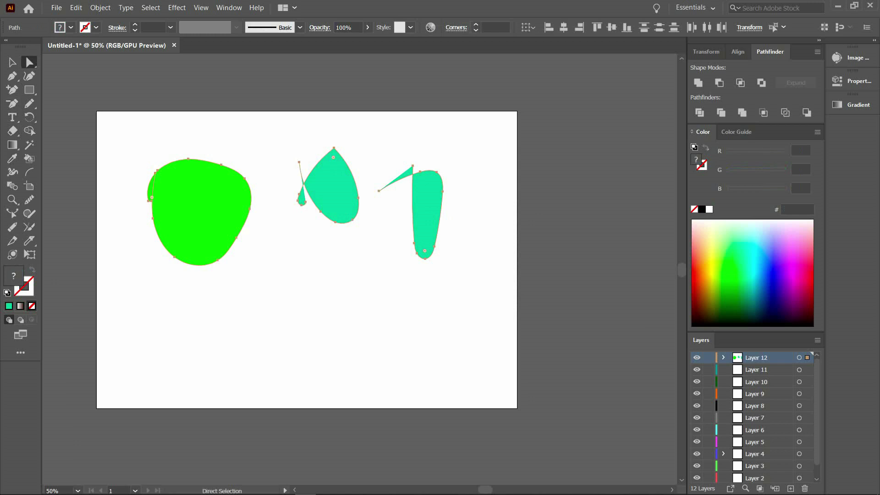
key("Delete")
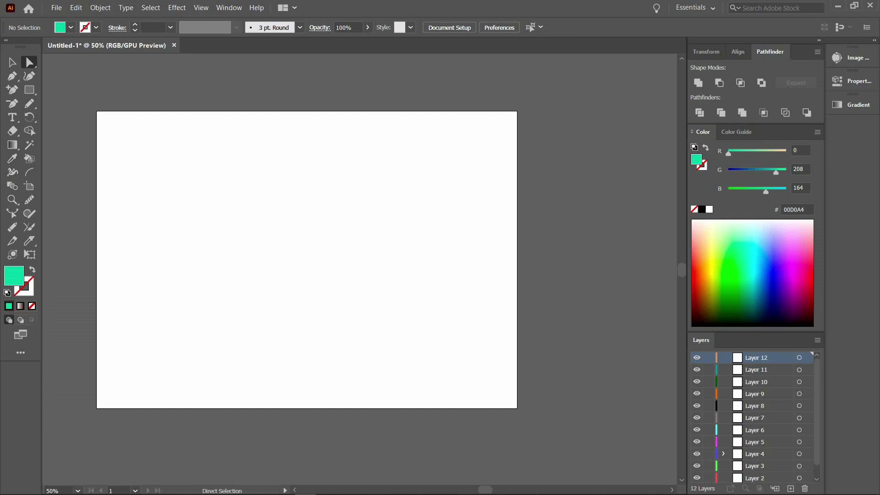
Draw four overlapping teal rectangles on the artboard with the Rectangle tool, and fill the small lower one with orange (FFB04B).
key("m")
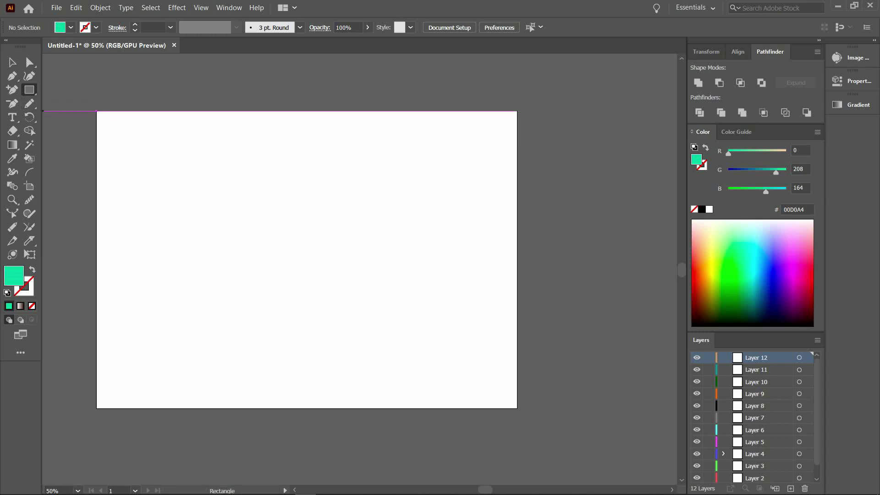
right_click(29, 89)
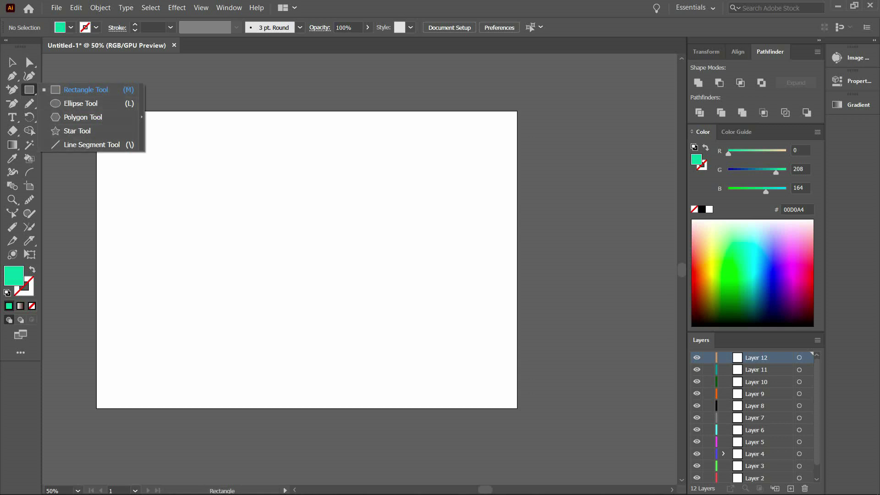
left_click(85, 90)
left_click(172, 85)
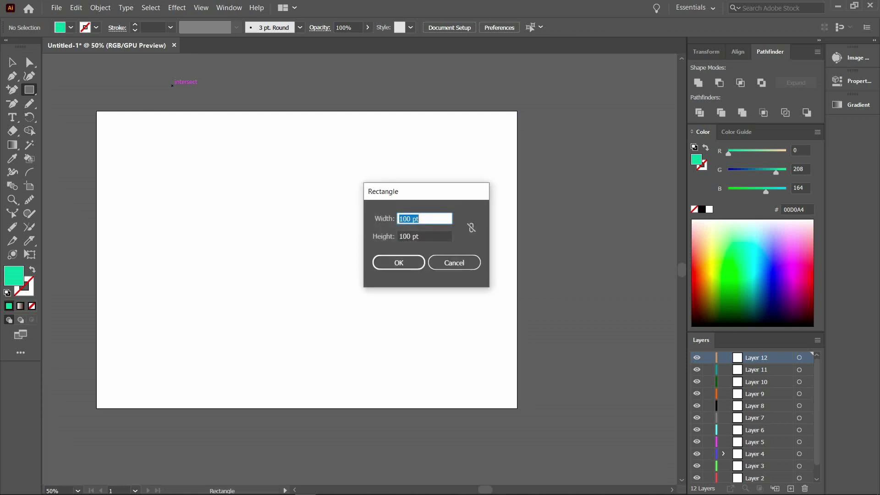
key("Escape")
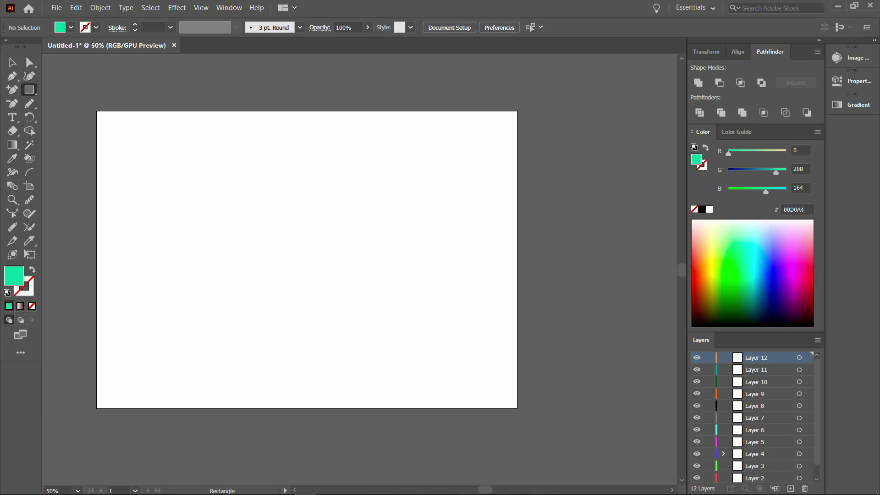
left_click_drag(111, 125, 398, 347)
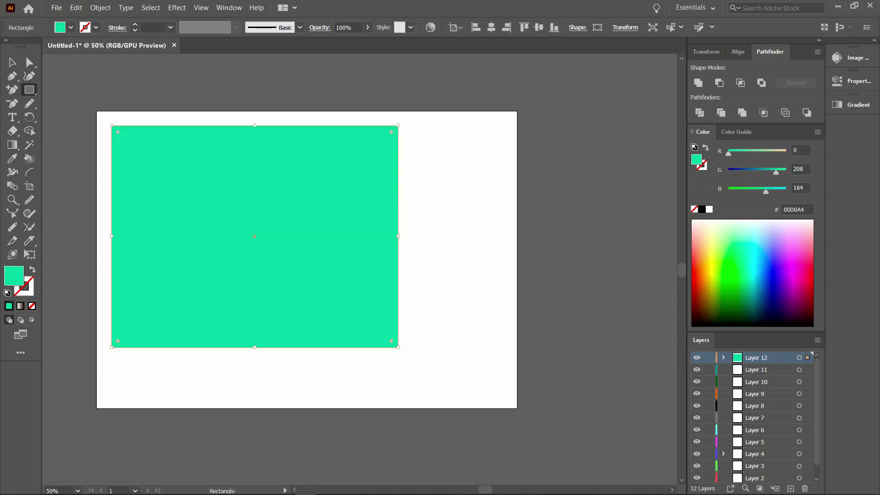
left_click_drag(242, 173, 483, 368)
left_click_drag(193, 159, 291, 337)
left_click_drag(165, 317, 232, 395)
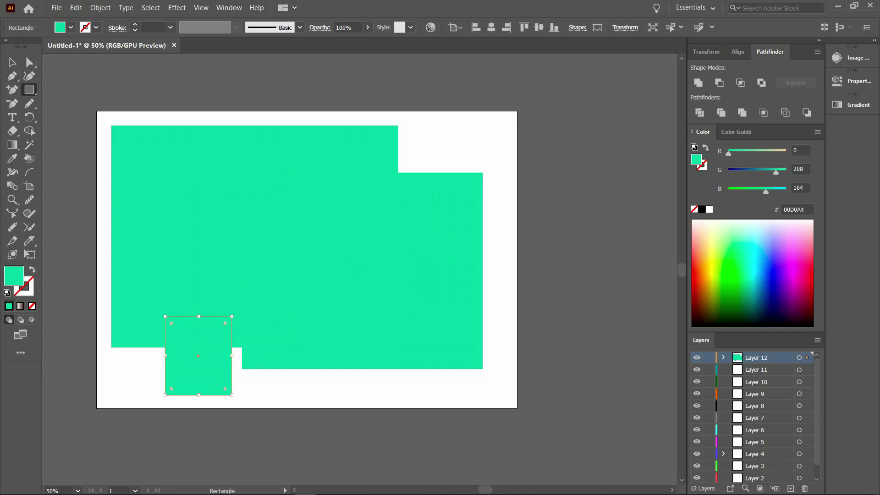
left_click(704, 257)
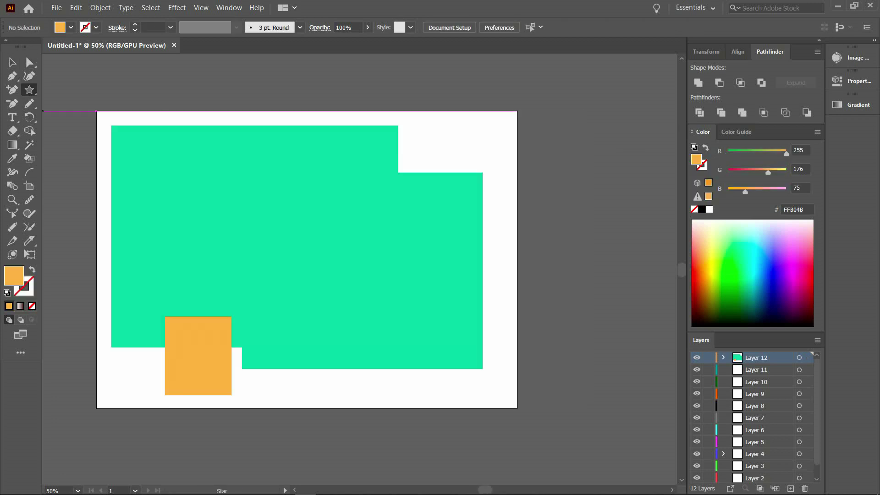
Draw an orange star near the artboard's upper edge, reduce its points until it forms a triangle, and move it to the middle of the teal area.
left_click_drag(184, 147, 247, 106)
key("Down")
key("Down")
key("Down")
key("Down")
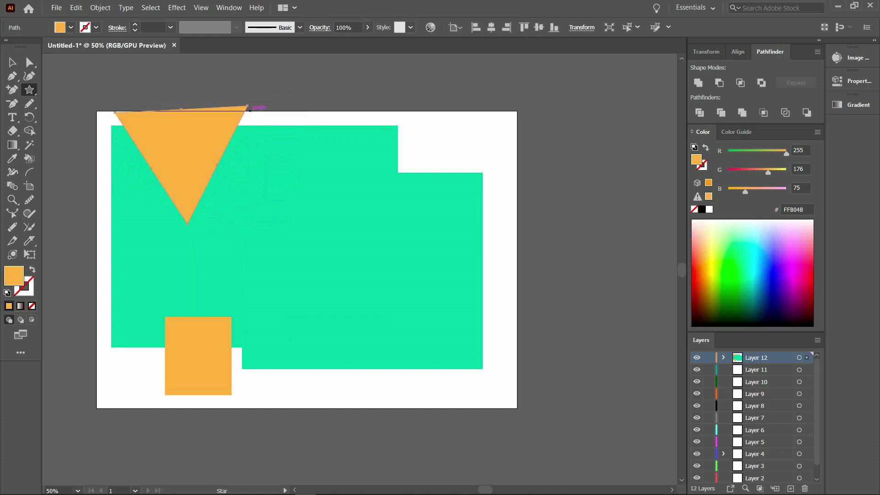
key("a")
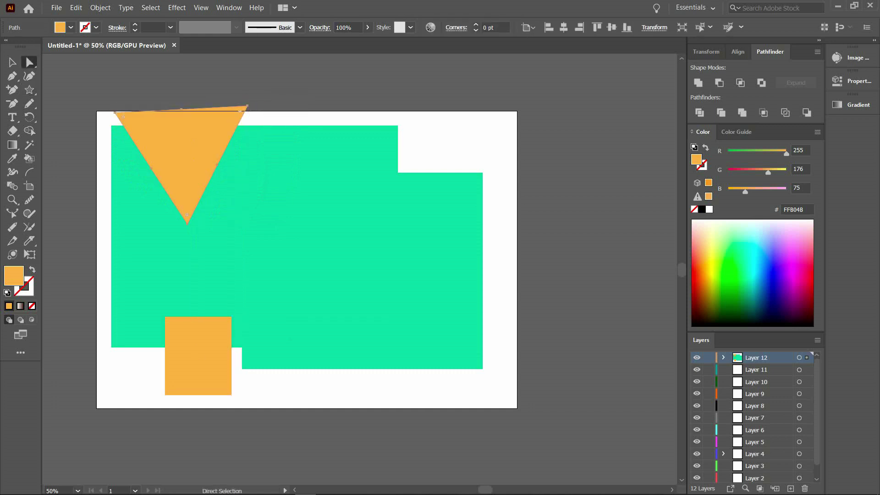
left_click_drag(223, 146, 366, 241)
key("ctrl+shift+a")
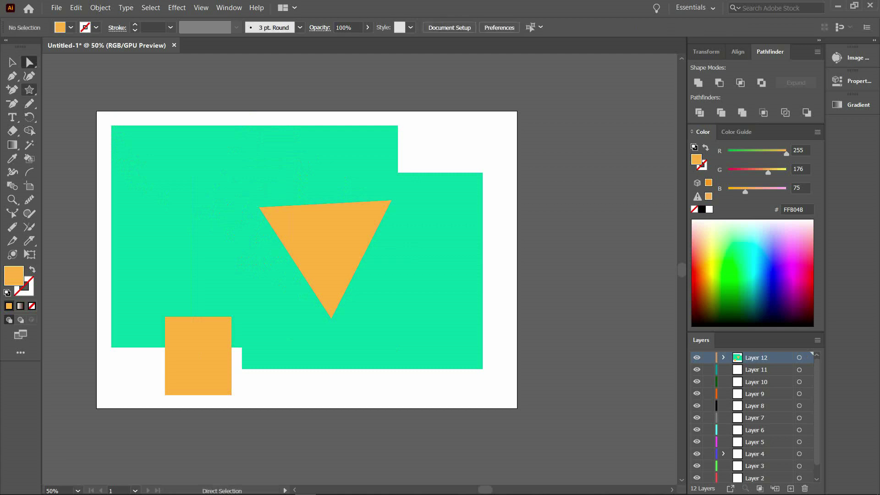
Draw an upright ellipse beside the orange triangle and fill it with blue (052FFF).
left_click_drag(30, 90, 64, 103)
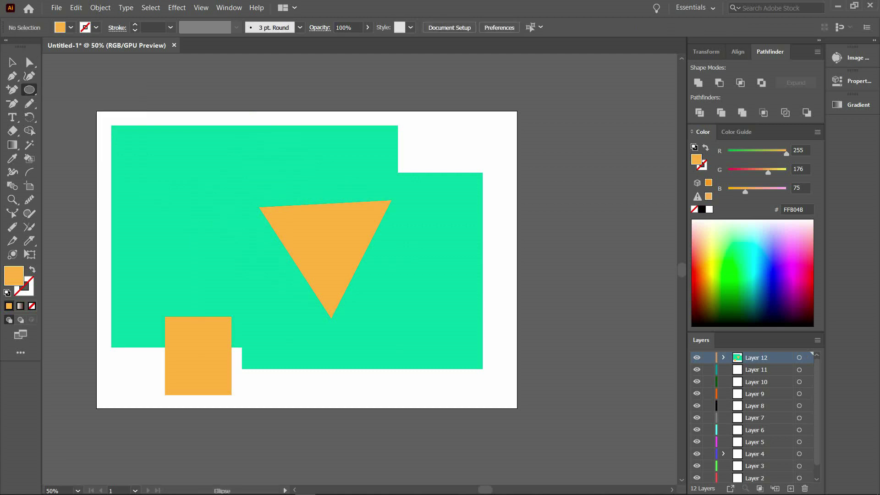
mouse_move(182, 154)
left_mouse_down()
mouse_move(324, 285)
mouse_move(292, 286)
left_mouse_up()
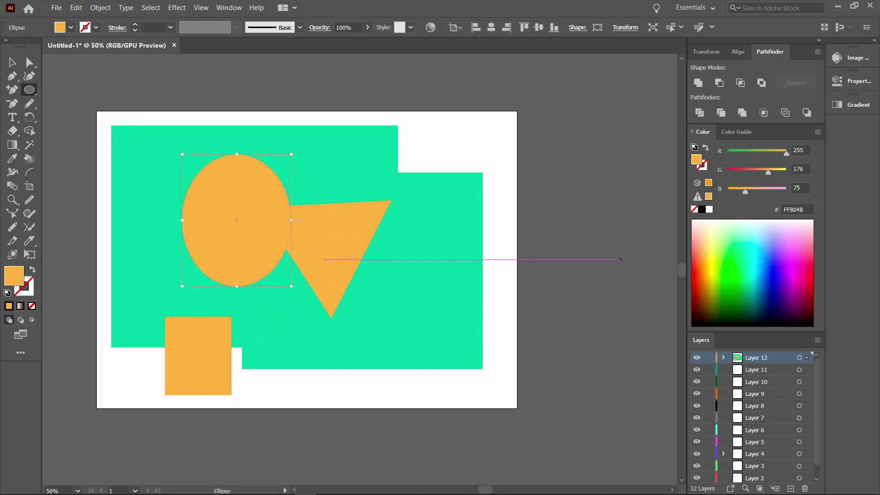
left_click(769, 272)
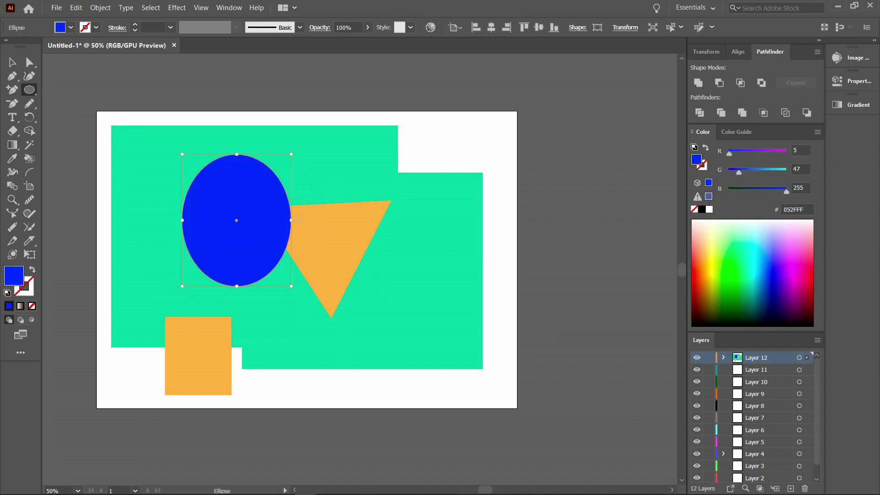
left_click(29, 62)
left_click(78, 192)
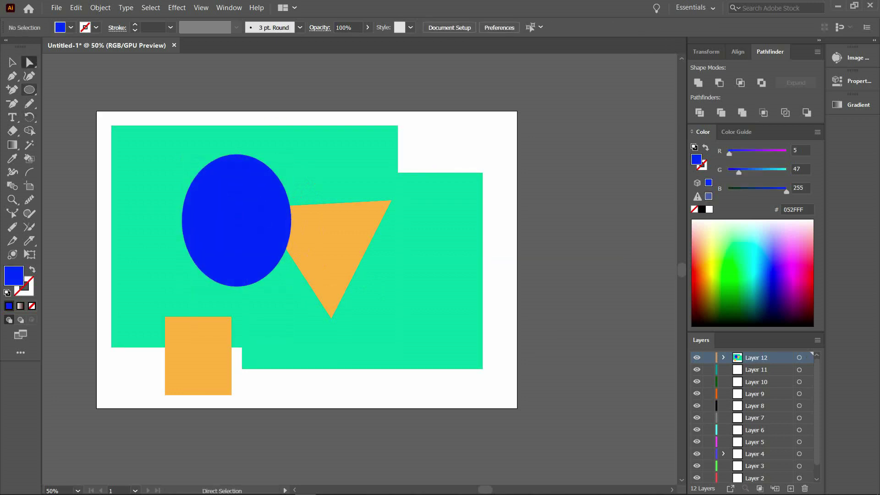
Draw two blue polygons across the artboard's upper edge with the Polygon tool, raising and lowering the number of sides while drawing.
left_click_drag(29, 90, 74, 116)
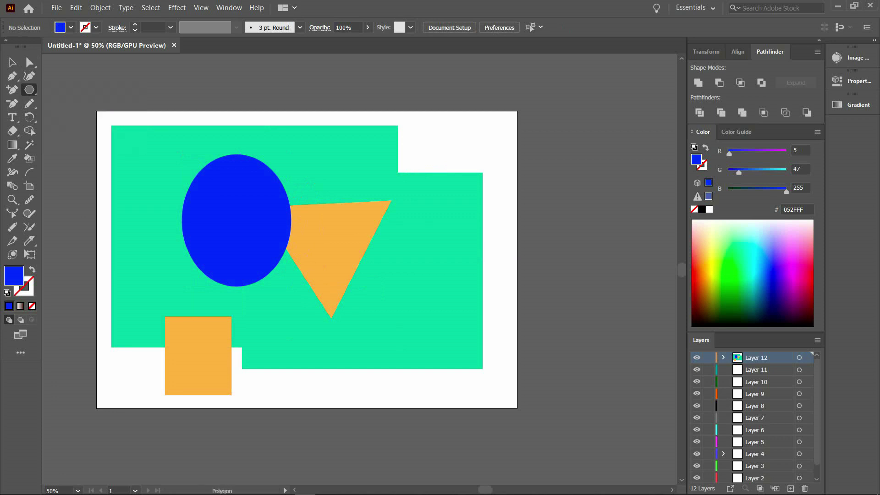
left_click_drag(117, 142, 181, 175)
key("Up")
key("Up")
key("Up")
key("Up")
key("Up")
key("Up")
key("Up")
key("Up")
key("Up")
key("Up")
key("Up")
key("Up")
key("Up")
key("Up")
key("Up")
key("Down")
key("Down")
key("Down")
key("Down")
key("Down")
key("Down")
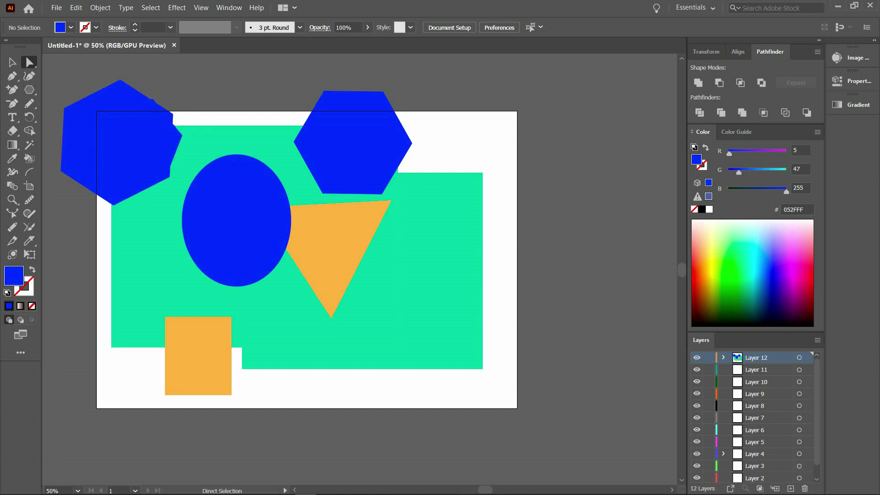
Export the artwork as a JPEG named jkjkhjh, using the RGB color model, quality 10 (Maximum) and 72 ppi resolution.
left_click(56, 8)
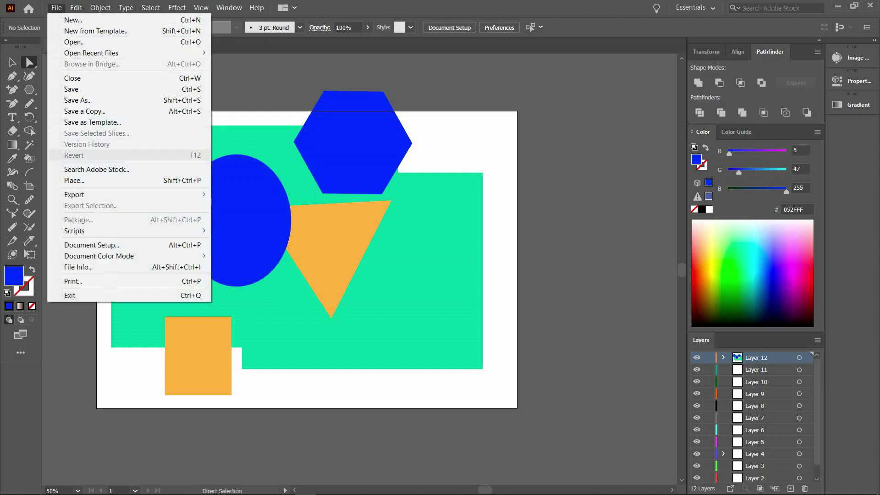
mouse_move(92, 194)
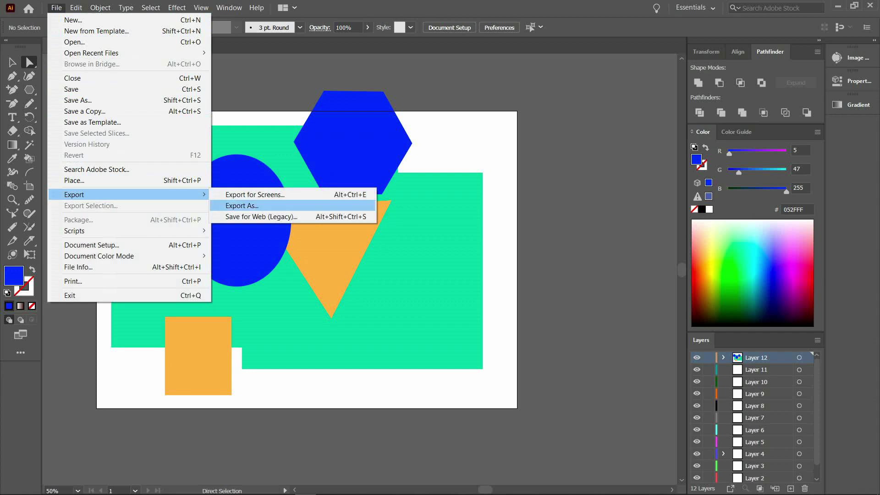
left_click(242, 205)
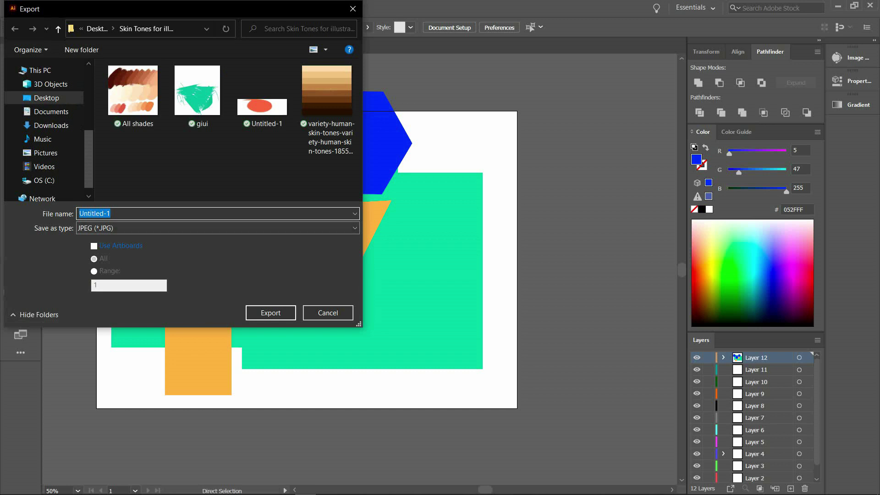
type("jkjkhjh")
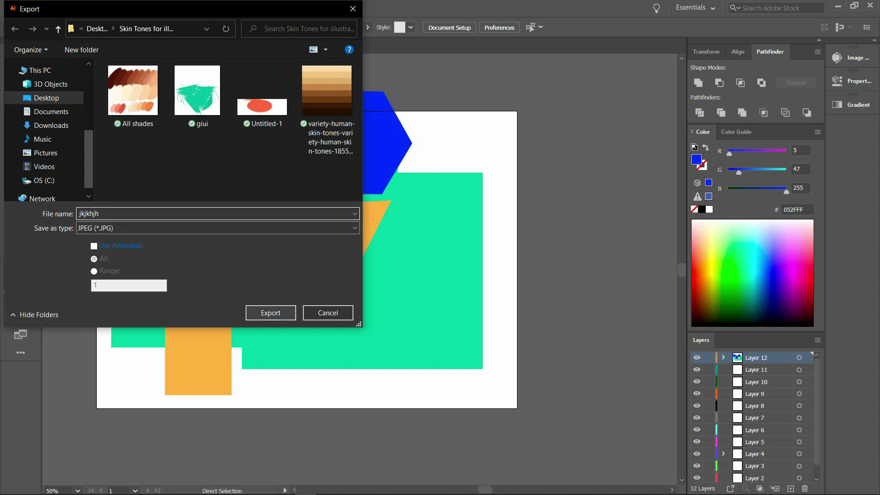
key("Return")
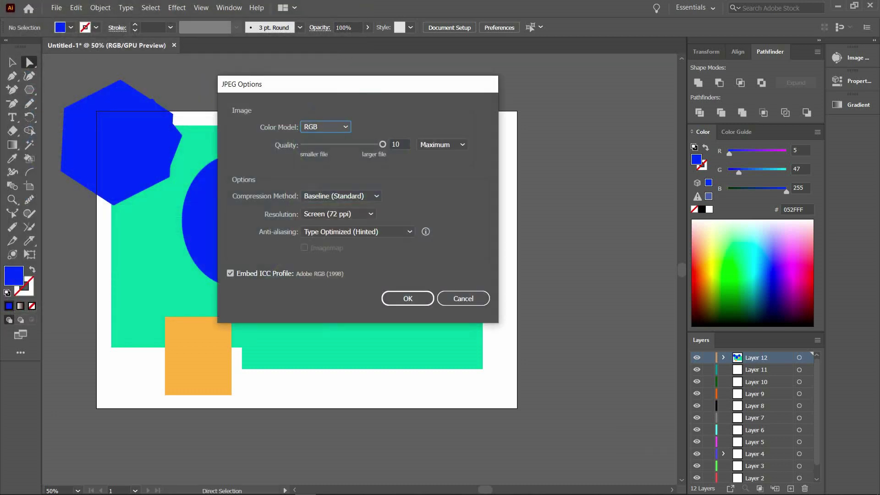
mouse_move(383, 145)
left_mouse_down()
mouse_move(311, 144)
mouse_move(383, 144)
left_mouse_up()
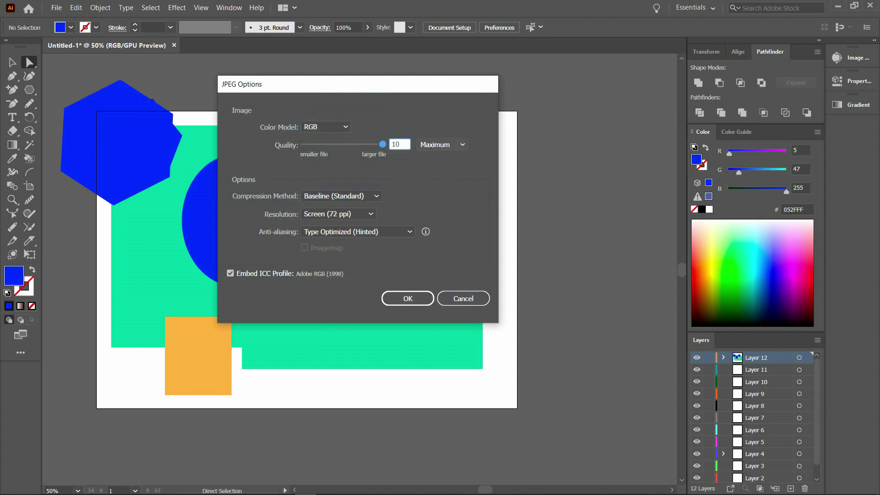
key("Return")
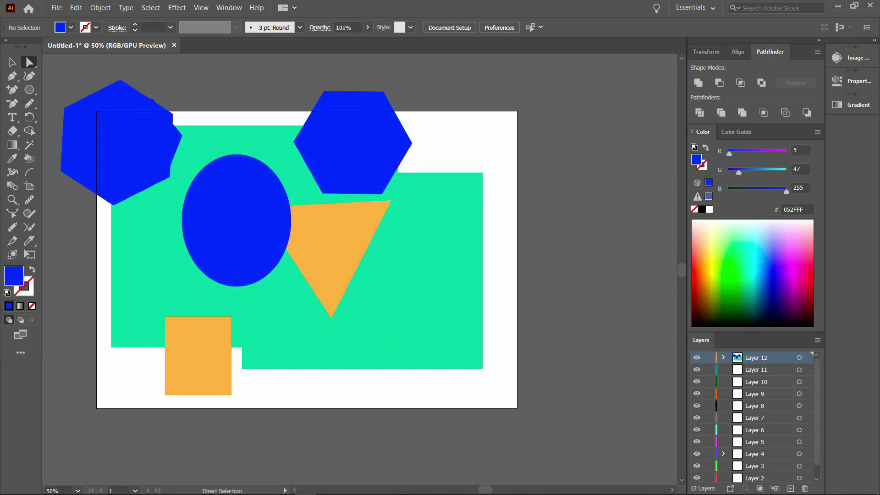
Clear the selection and close the program.
left_click_drag(180, 118, 338, 140)
key("ctrl+shift+a")
left_click(870, 5)
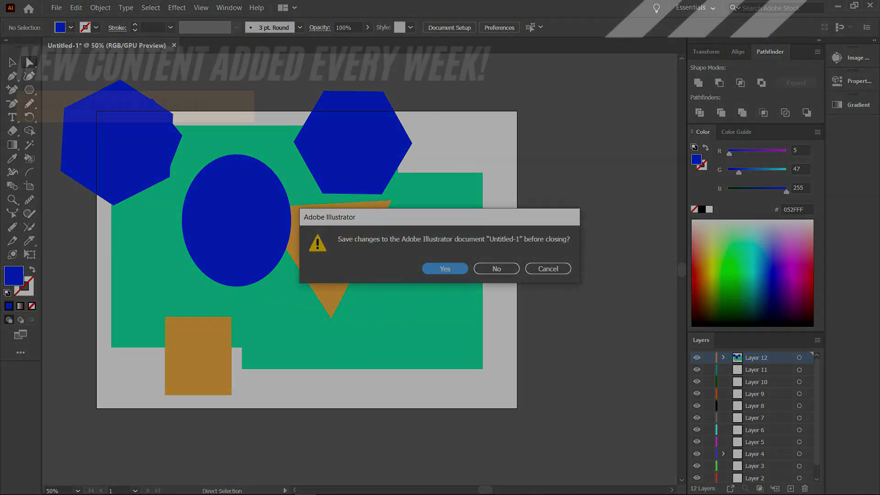